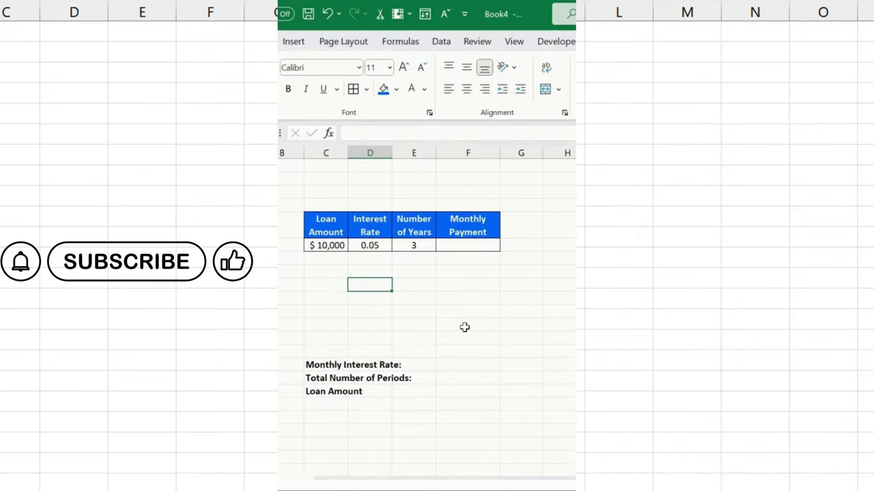
Enter =D6/12 beside Monthly Interest Rate, giving 0.004166667.
{"action": "left_click", "coordinate": [409, 273]}
{"action": "left_click", "coordinate": [415, 171]}
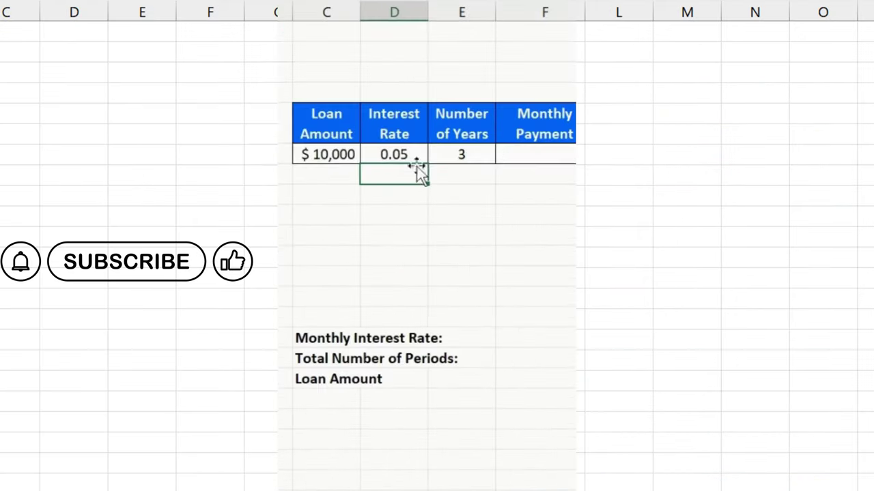
{"action": "left_click", "coordinate": [490, 155]}
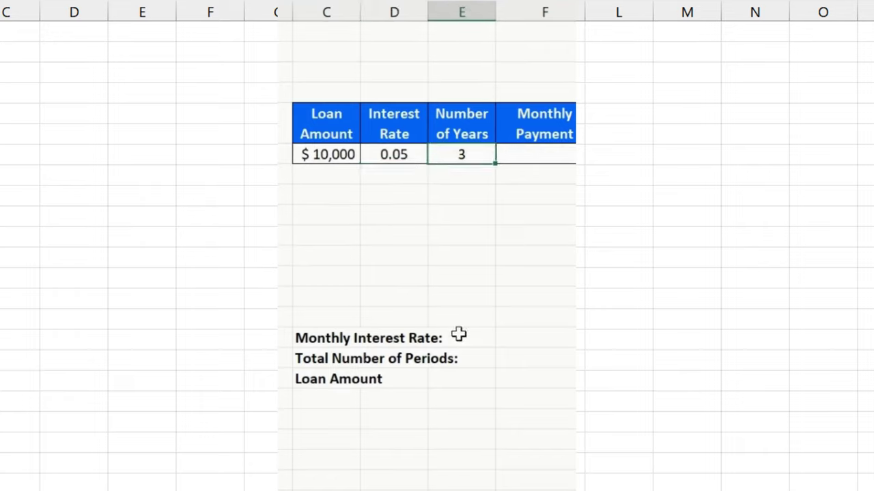
{"action": "left_click", "coordinate": [332, 339]}
{"action": "left_click", "coordinate": [502, 341]}
{"action": "type", "text": "="}
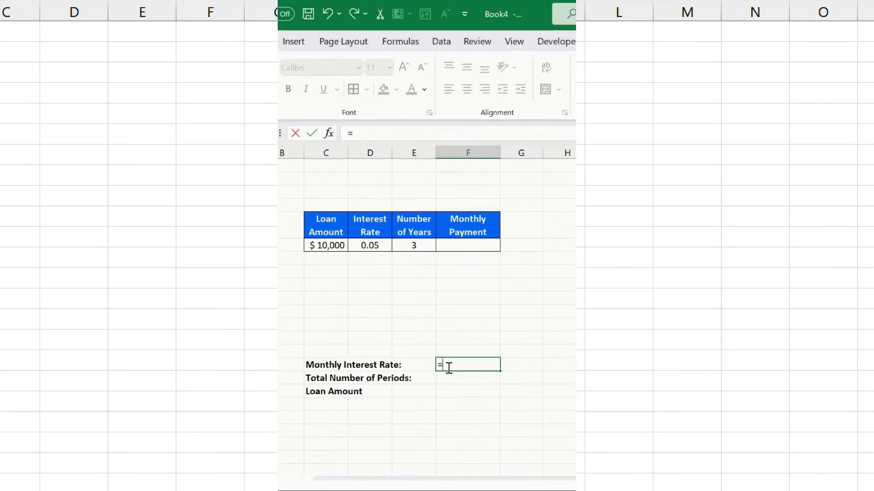
{"action": "left_click", "coordinate": [380, 247]}
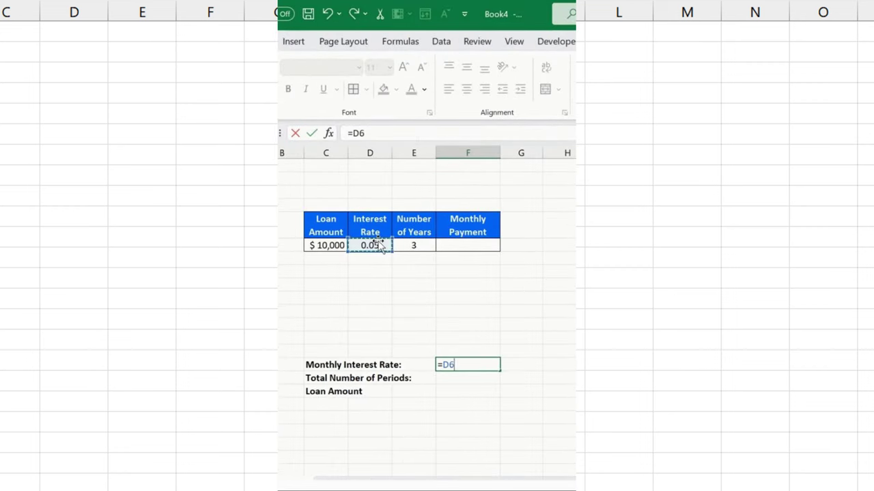
{"action": "type", "text": "/12"}
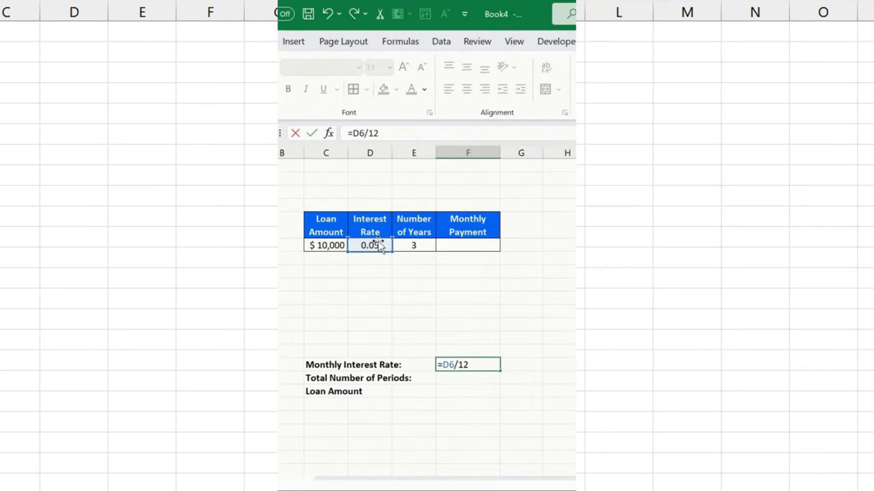
{"action": "key", "text": "Return"}
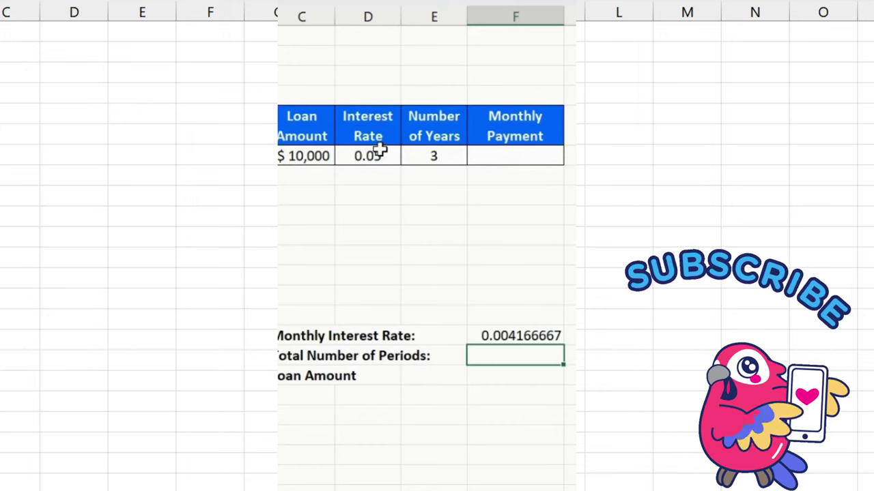
Enter =E6*12 beside Total Number of Periods, giving 36.
{"action": "type", "text": "="}
{"action": "key", "text": "Up"}
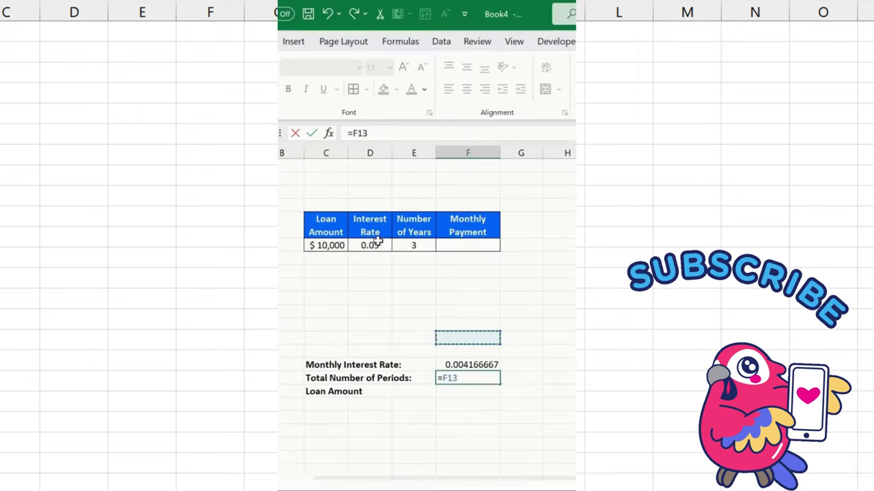
{"action": "key", "text": "Left"}
{"action": "key", "text": "Left"}
{"action": "key", "text": "Up"}
{"action": "key", "text": "Up"}
{"action": "key", "text": "Up"}
{"action": "key", "text": "Right"}
{"action": "key", "text": "Right"}
{"action": "key", "text": "Up"}
{"action": "key", "text": "Up"}
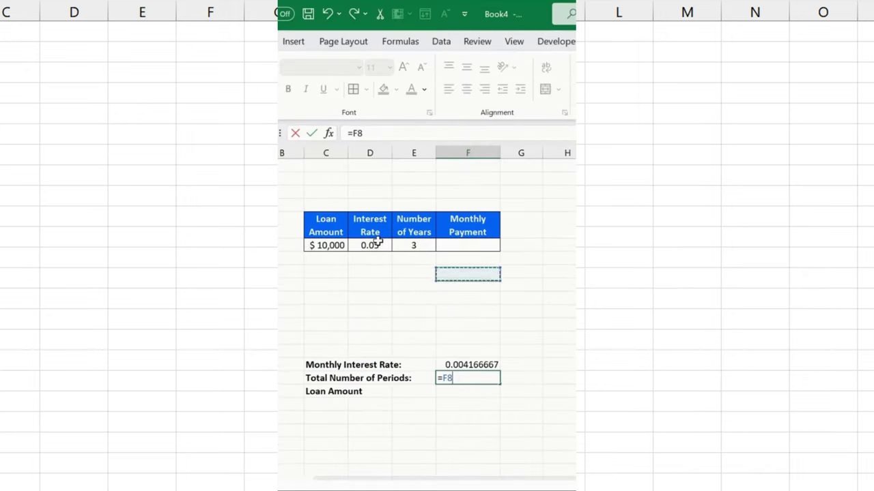
{"action": "key", "text": "Left"}
{"action": "key", "text": "Up"}
{"action": "key", "text": "Up"}
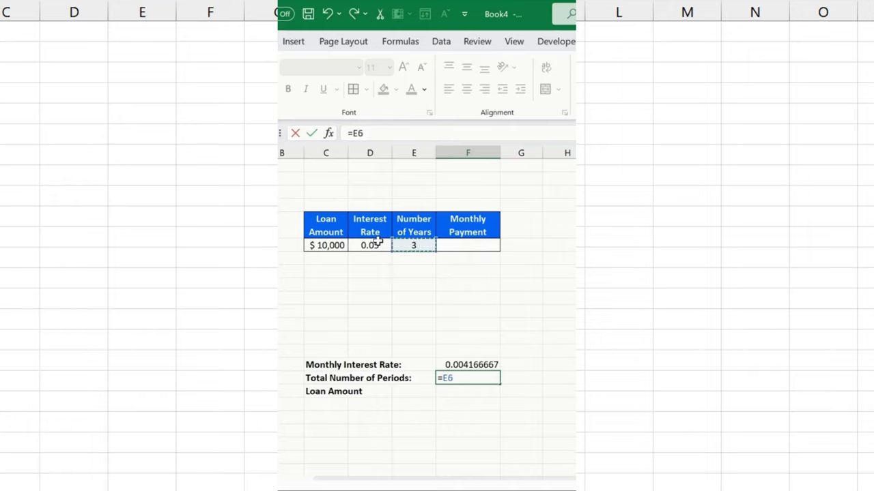
{"action": "type", "text": "*"}
{"action": "key", "text": "Return"}
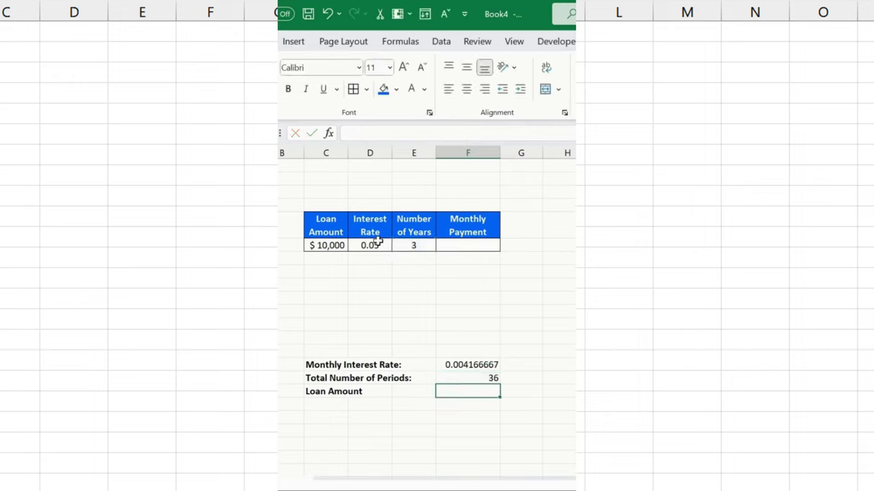
Link the Loan Amount cell to =C6 ($10,000) and begin a PMT formula.
{"action": "key", "text": "Up"}
{"action": "key", "text": "Down"}
{"action": "type", "text": "="}
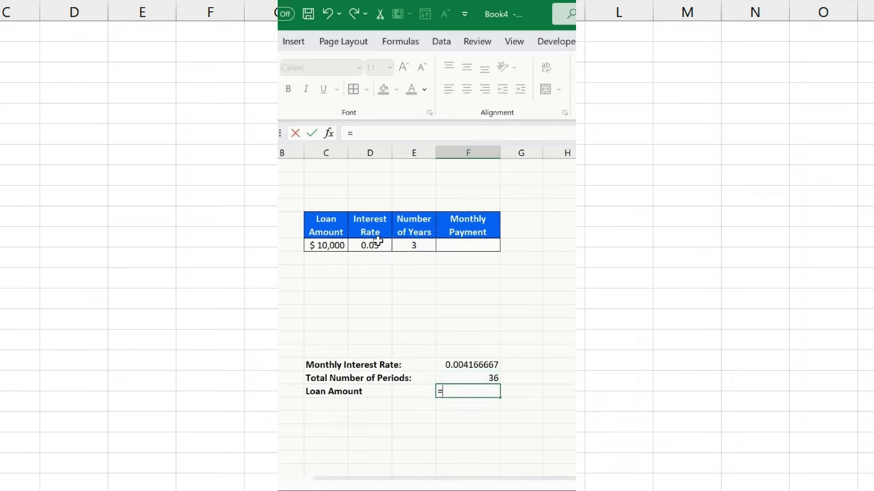
{"action": "key", "text": "Left"}
{"action": "key", "text": "Left"}
{"action": "key", "text": "Left"}
{"action": "key", "text": "Up"}
{"action": "key", "text": "Up"}
{"action": "key", "text": "Up"}
{"action": "key", "text": "Up"}
{"action": "key", "text": "Up"}
{"action": "key", "text": "Up"}
{"action": "key", "text": "Up"}
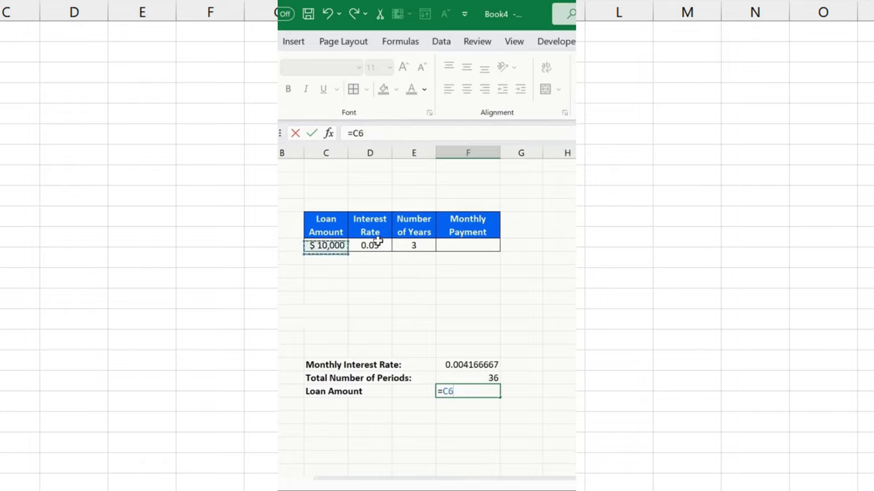
{"action": "key", "text": "Return"}
{"action": "key", "text": "Up"}
{"action": "key", "text": "Up"}
{"action": "key", "text": "Up"}
{"action": "key", "text": "Up"}
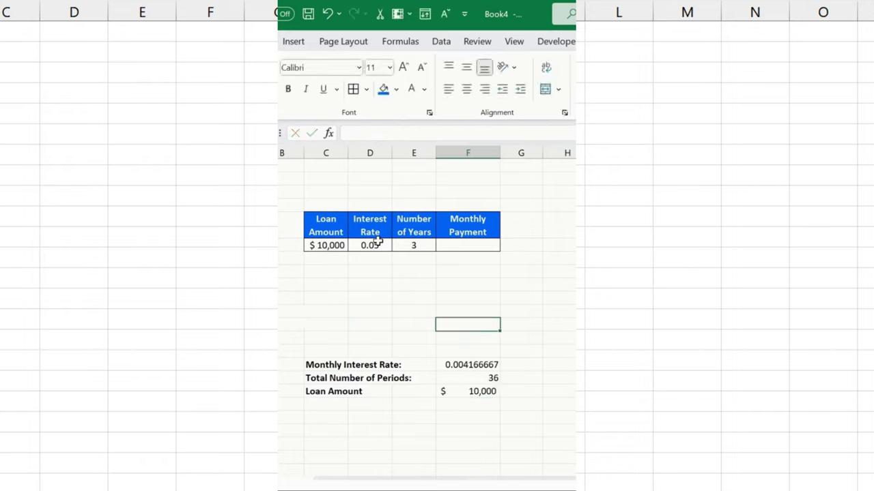
{"action": "key", "text": "Up"}
{"action": "key", "text": "Up"}
{"action": "key", "text": "Up"}
{"action": "type", "text": "=PMT("}
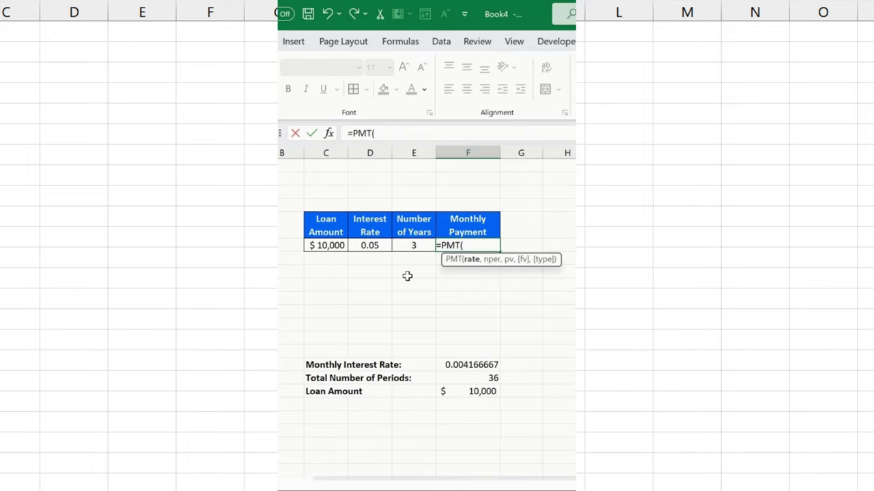
Complete =PMT(F15,F16,-C6) so the Monthly Payment shows $299.71.
{"action": "key", "text": "Down"}
{"action": "key", "text": "Down"}
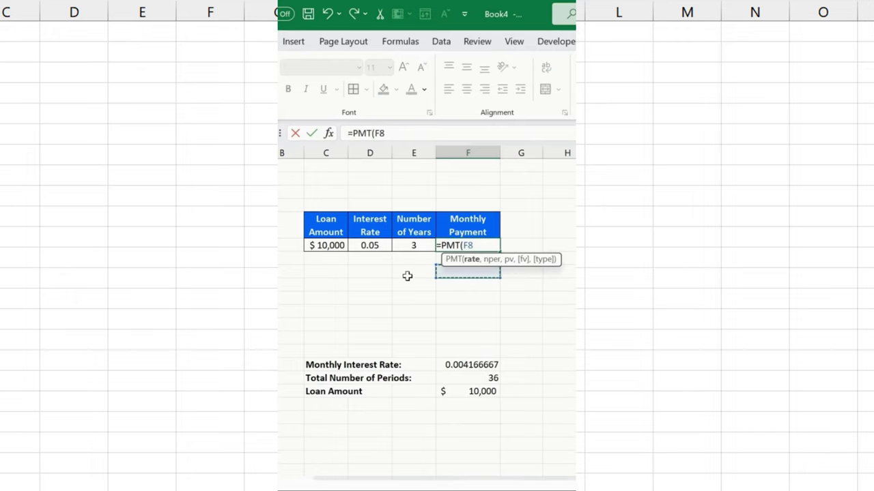
{"action": "key", "text": "Down"}
{"action": "key", "text": "Down"}
{"action": "key", "text": "Down"}
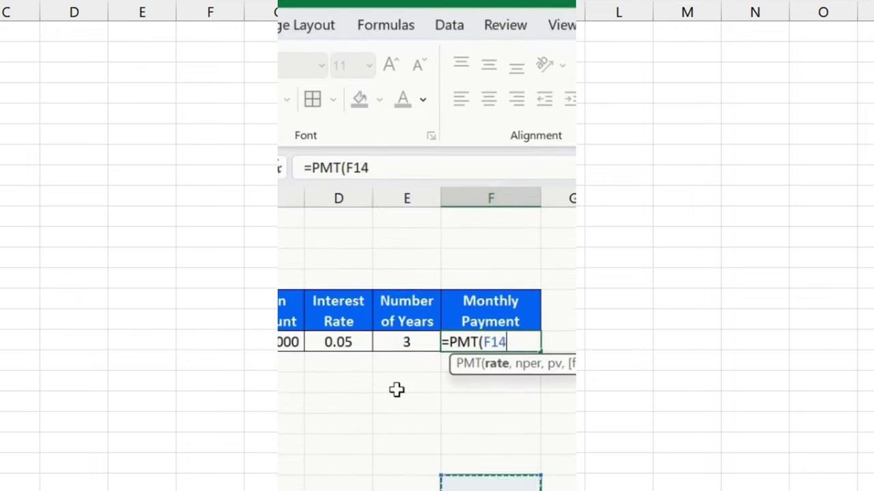
{"action": "key", "text": "Down"}
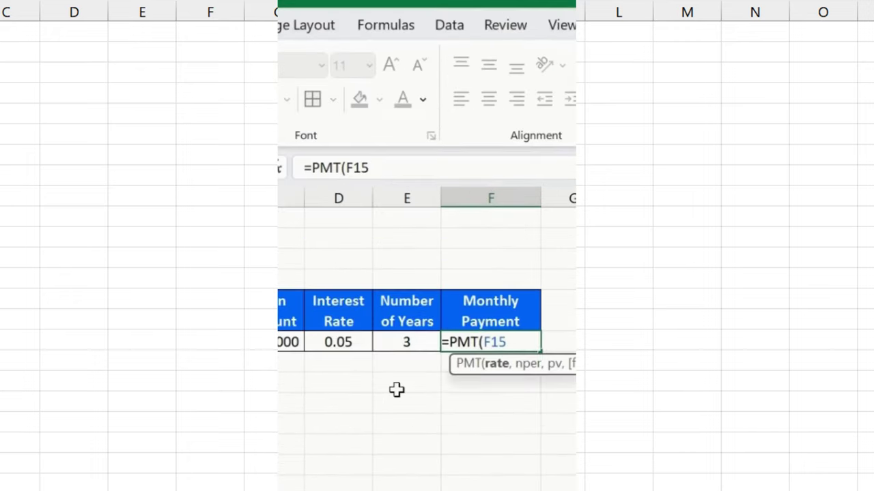
{"action": "type", "text": ","}
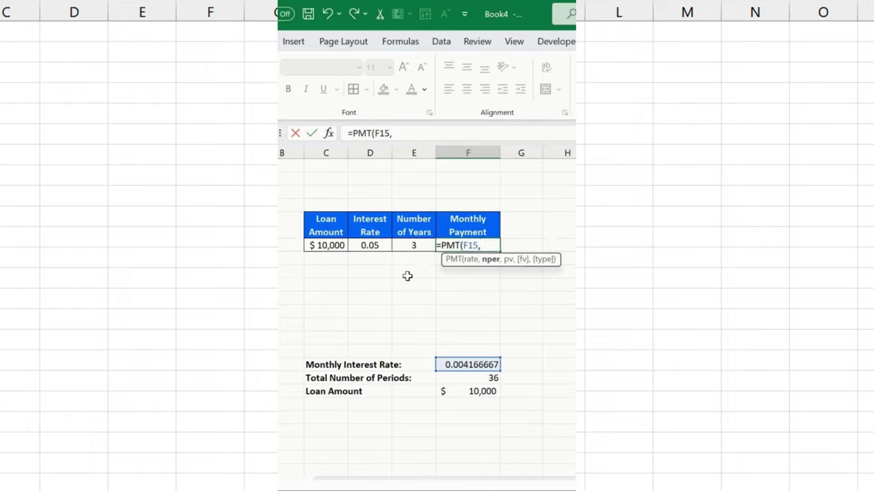
{"action": "key", "text": "Down"}
{"action": "key", "text": "Down"}
{"action": "key", "text": "Down"}
{"action": "key", "text": "Down"}
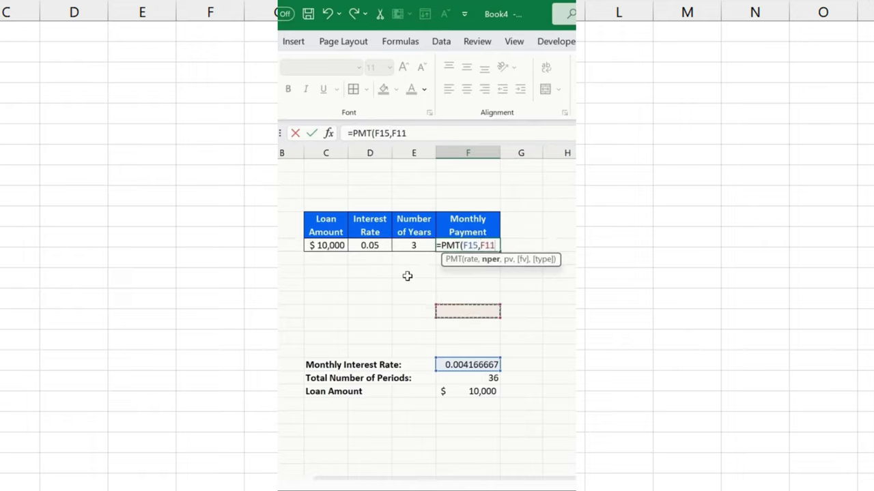
{"action": "key", "text": "Down"}
{"action": "key", "text": "Down"}
{"action": "key", "text": "Down"}
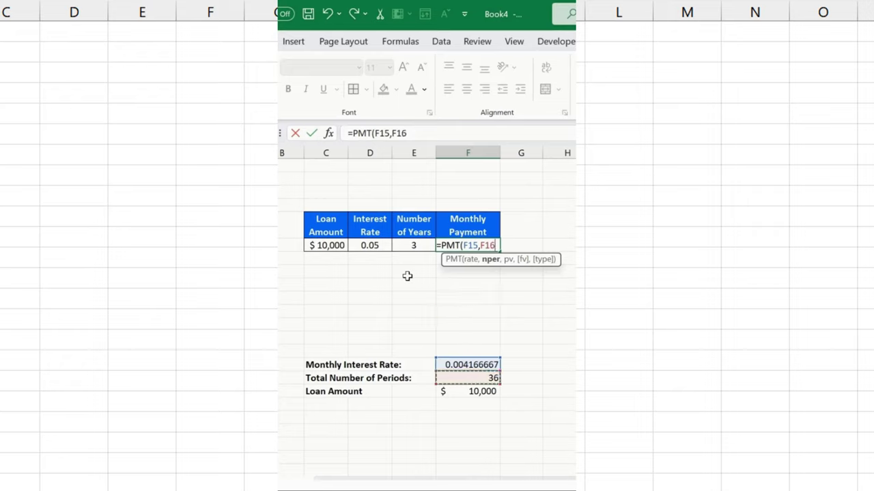
{"action": "type", "text": ",-"}
{"action": "key", "text": "Down"}
{"action": "key", "text": "Down"}
{"action": "key", "text": "Down"}
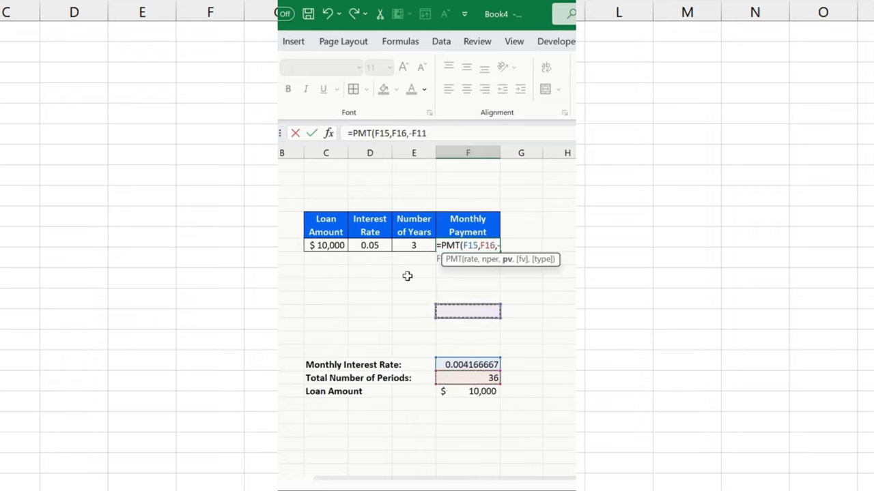
{"action": "key", "text": "Left"}
{"action": "key", "text": "Left"}
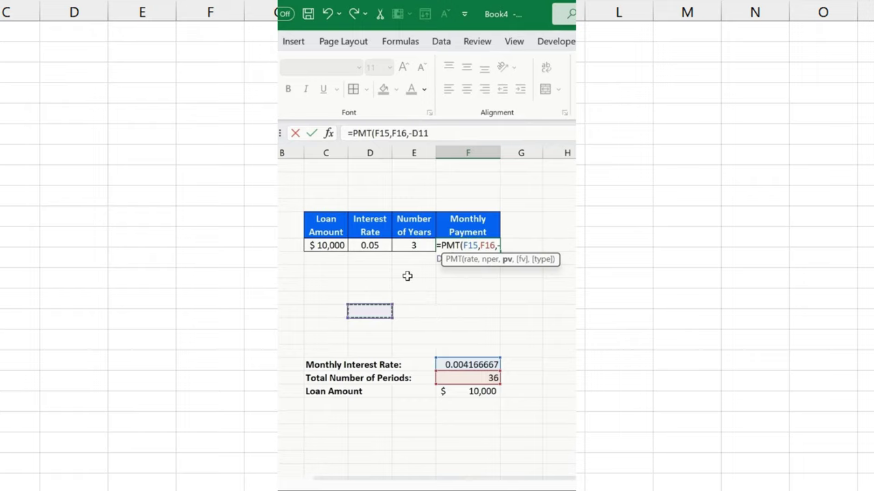
{"action": "key", "text": "Left"}
{"action": "key", "text": "Up"}
{"action": "key", "text": "Up"}
{"action": "key", "text": "Up"}
{"action": "key", "text": "Up"}
{"action": "key", "text": "Up"}
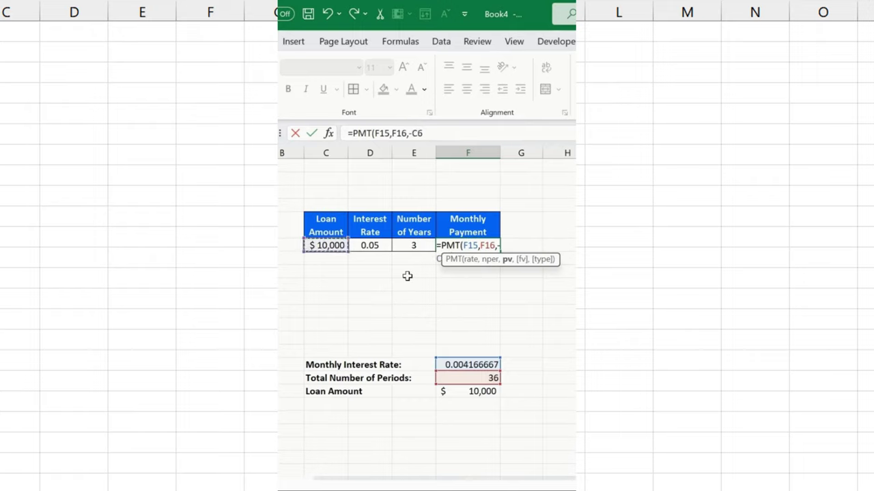
{"action": "type", "text": ")"}
{"action": "key", "text": "Return"}
{"action": "key", "text": "Up"}
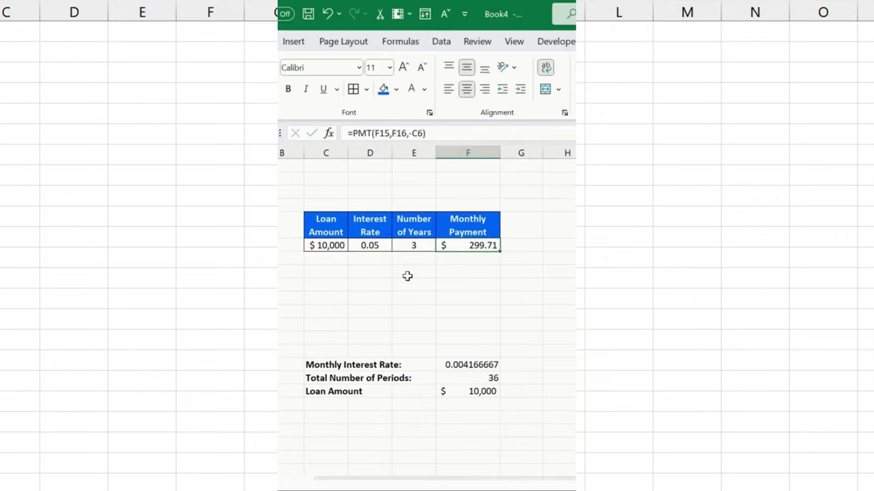
Give the $299.71 monthly payment cell a yellow fill.
{"action": "left_click", "coordinate": [396, 89]}
{"action": "left_click", "coordinate": [417, 216]}
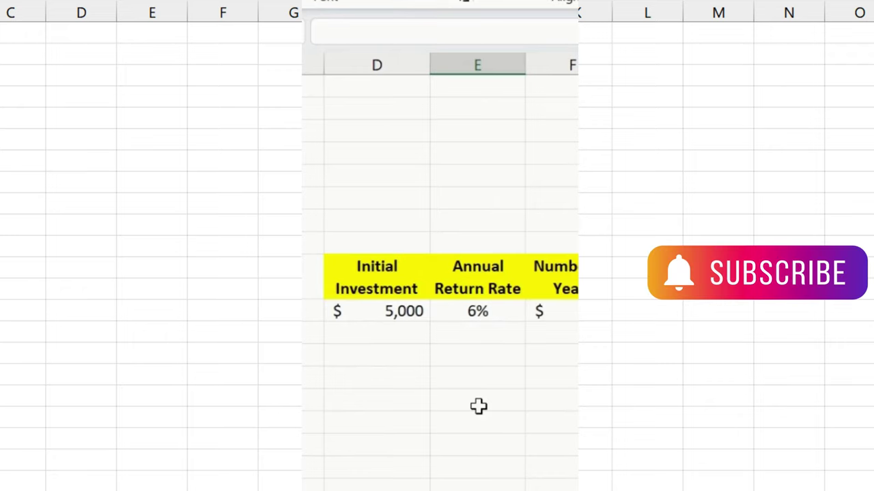
{"action": "left_click", "coordinate": [399, 86]}
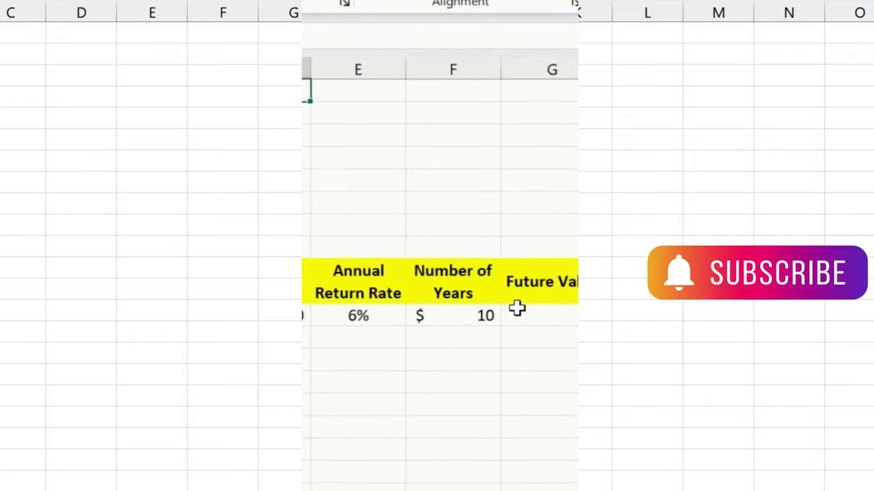
Start an FV formula in the Future Value cell using the 6% rate, 10 years and 0 payment.
{"action": "left_click", "coordinate": [516, 311]}
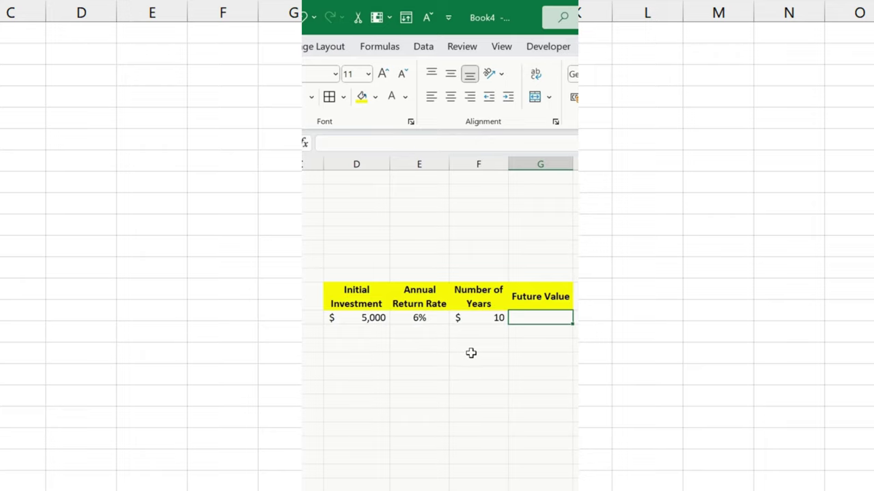
{"action": "type", "text": "=fv"}
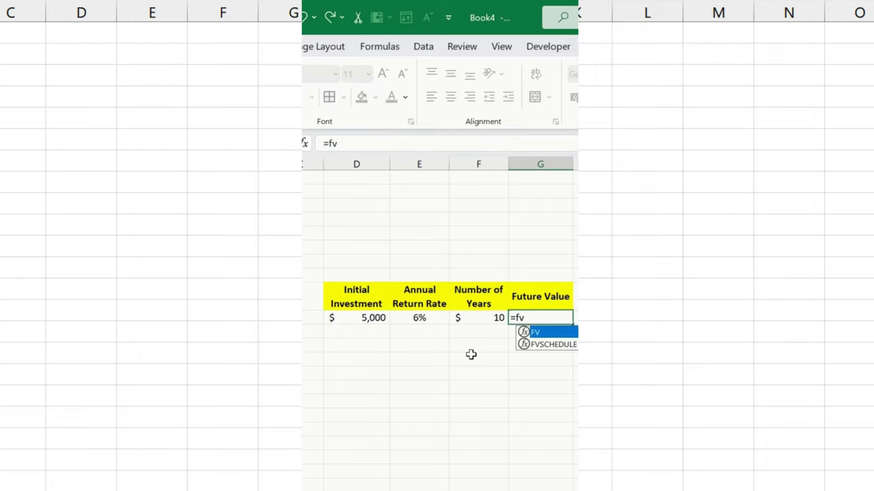
{"action": "key", "text": "Tab"}
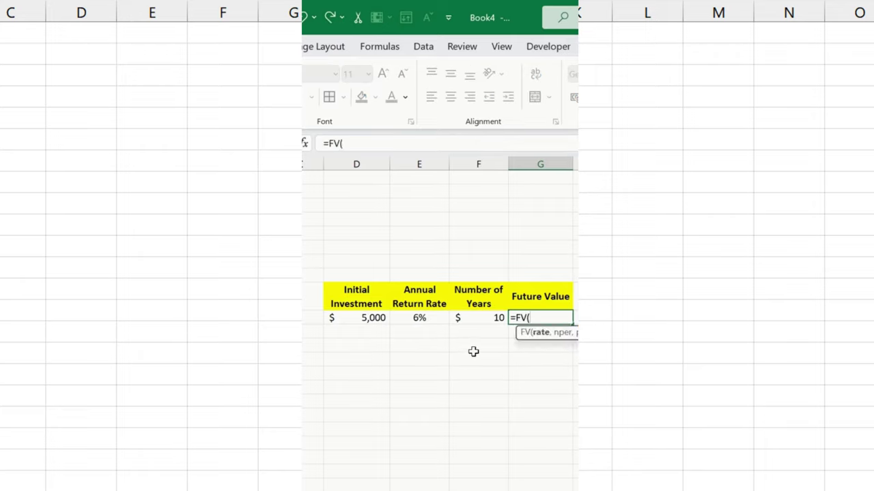
{"action": "key", "text": "Left"}
{"action": "key", "text": "Left"}
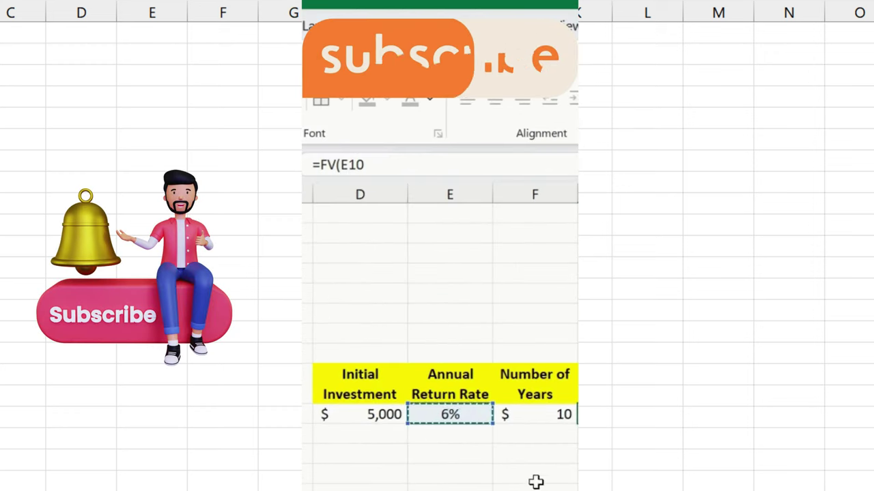
{"action": "type", "text": ","}
{"action": "key", "text": "Down"}
{"action": "key", "text": "Left"}
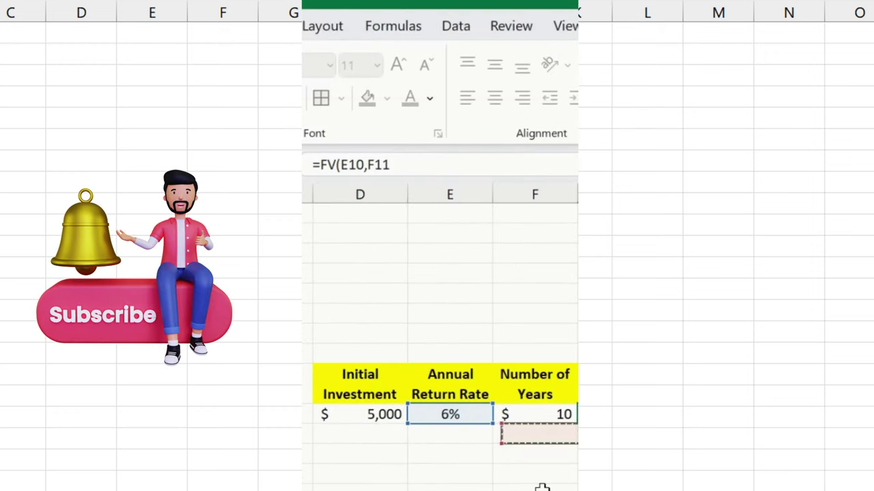
{"action": "key", "text": "Up"}
{"action": "type", "text": ",0"}
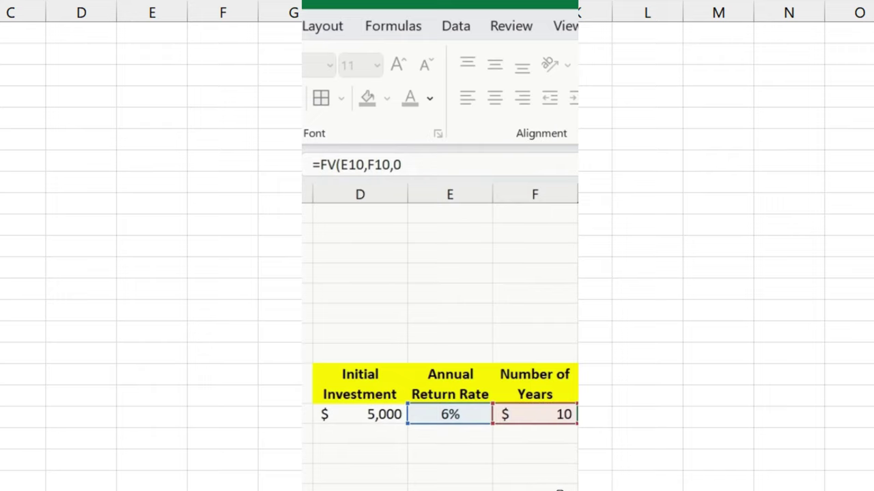
{"action": "type", "text": ",-"}
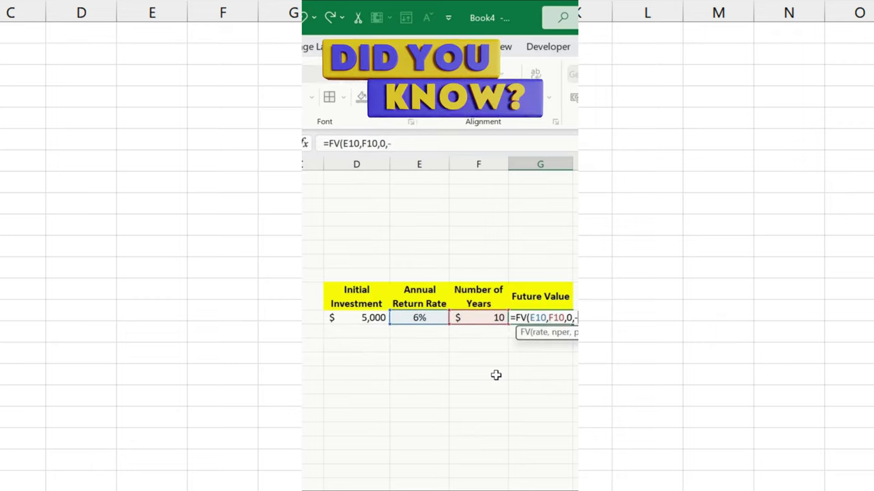
Finish =FV(E10,F10,0,-D10) with the $5,000 investment and bold the ₹8,954.24 result.
{"action": "key", "text": "Down"}
{"action": "key", "text": "Left"}
{"action": "key", "text": "Left"}
{"action": "key", "text": "Left"}
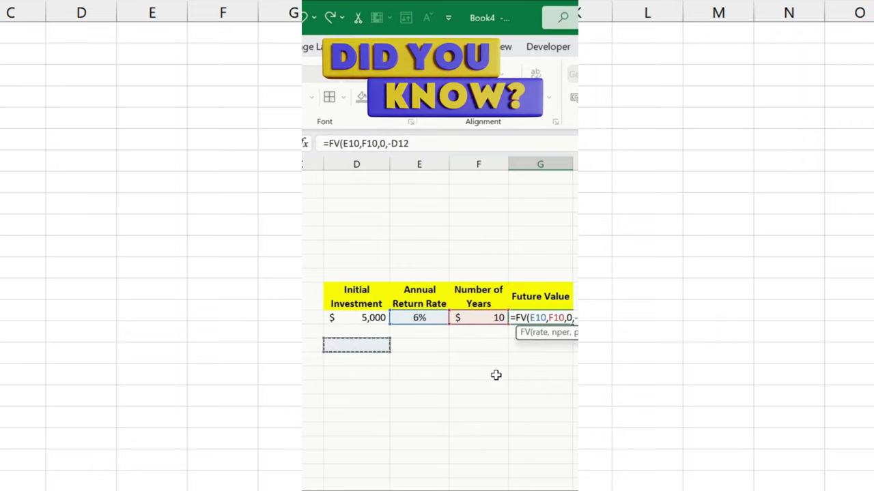
{"action": "key", "text": "Up"}
{"action": "key", "text": "Up"}
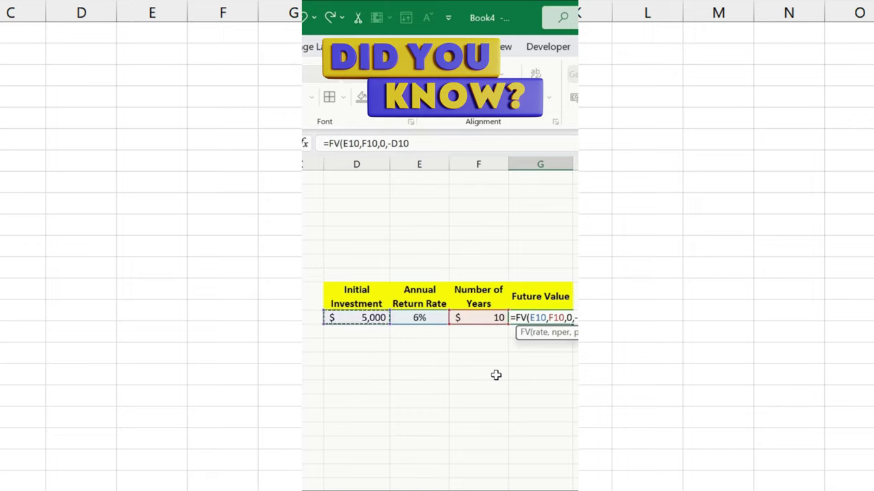
{"action": "type", "text": ")"}
{"action": "key", "text": "Return"}
{"action": "key", "text": "Up"}
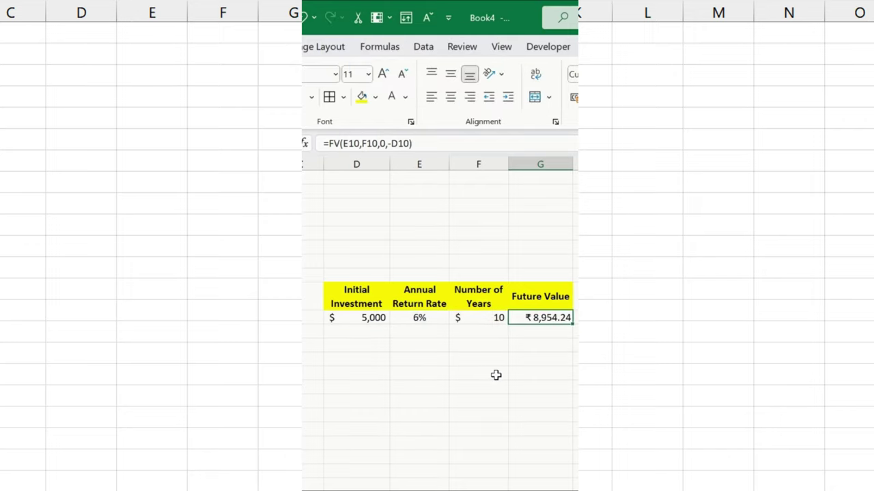
{"action": "key", "text": "ctrl+b"}
Fill G10 yellow, then select Book5's price table from the Date header to the last Close value.
{"action": "left_click", "coordinate": [362, 96]}
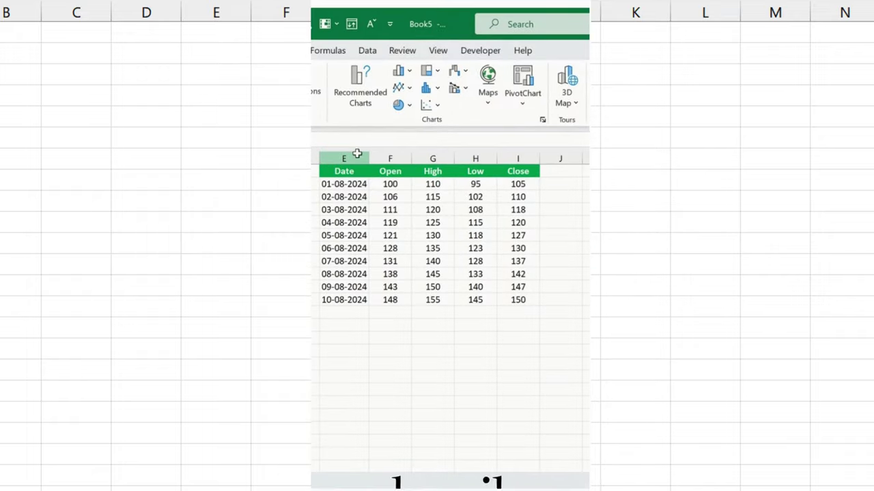
{"action": "left_click", "coordinate": [356, 153]}
{"action": "left_click", "coordinate": [401, 153]}
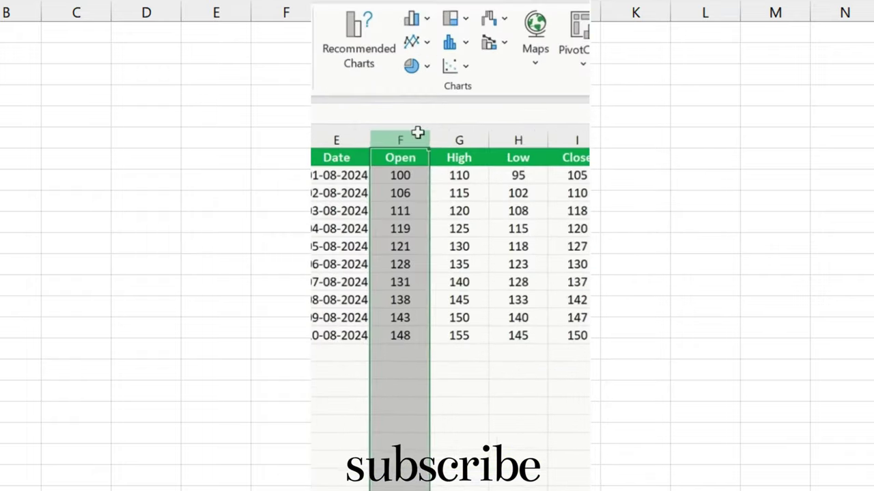
{"action": "left_click", "coordinate": [466, 130]}
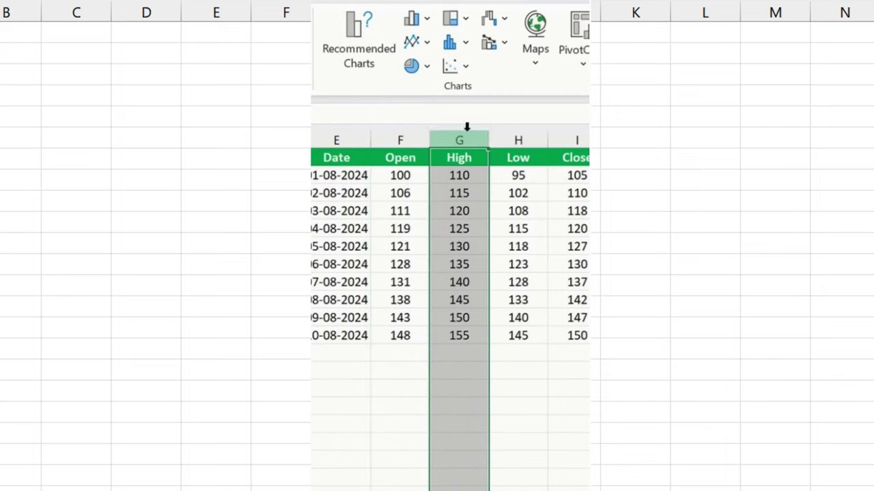
{"action": "left_click", "coordinate": [529, 130]}
{"action": "left_click", "coordinate": [578, 141]}
{"action": "left_click", "coordinate": [338, 174]}
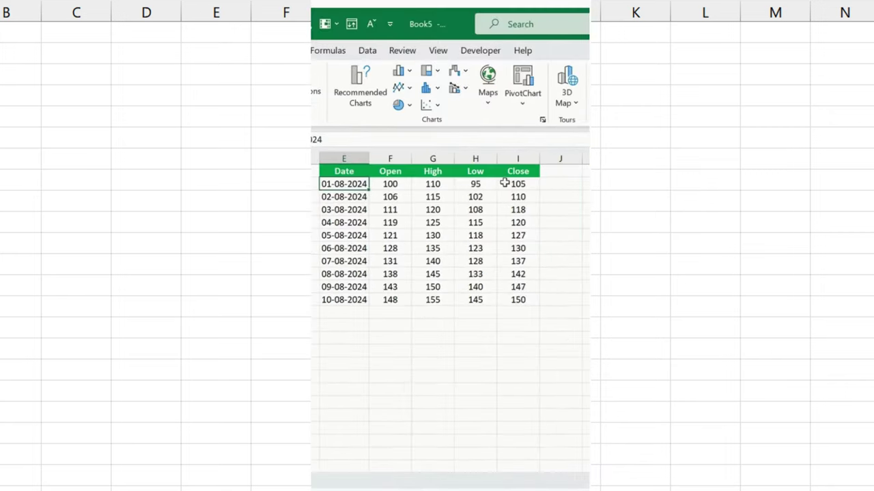
{"action": "left_click", "coordinate": [509, 184]}
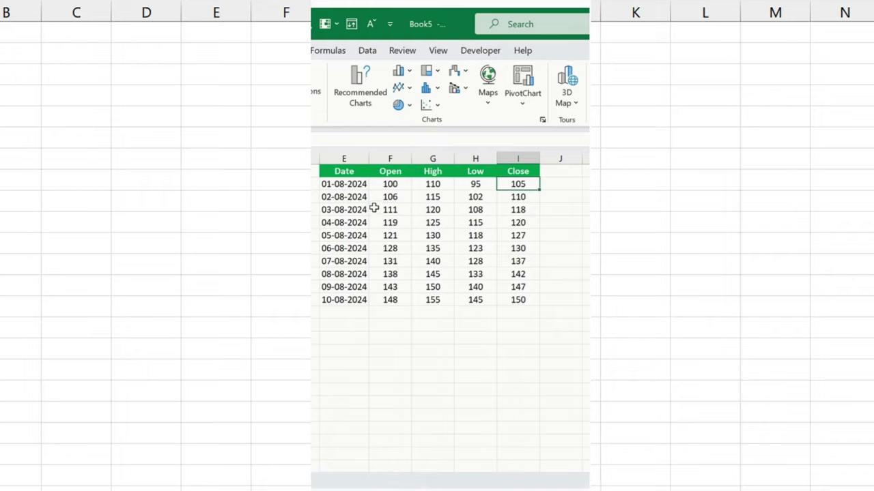
{"action": "left_click_drag", "start_coordinate": [357, 169], "coordinate": [508, 300]}
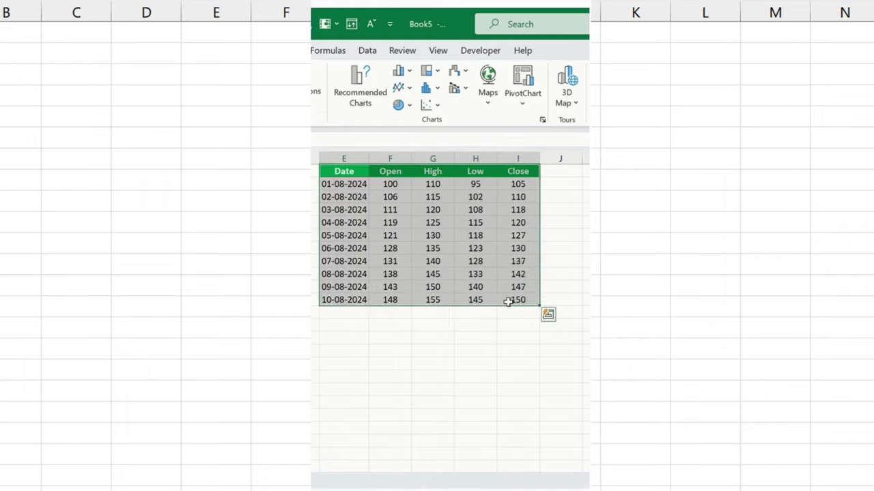
Insert an Open-High-Low-Close stock chart of the ten-day price data.
{"action": "left_click", "coordinate": [360, 99]}
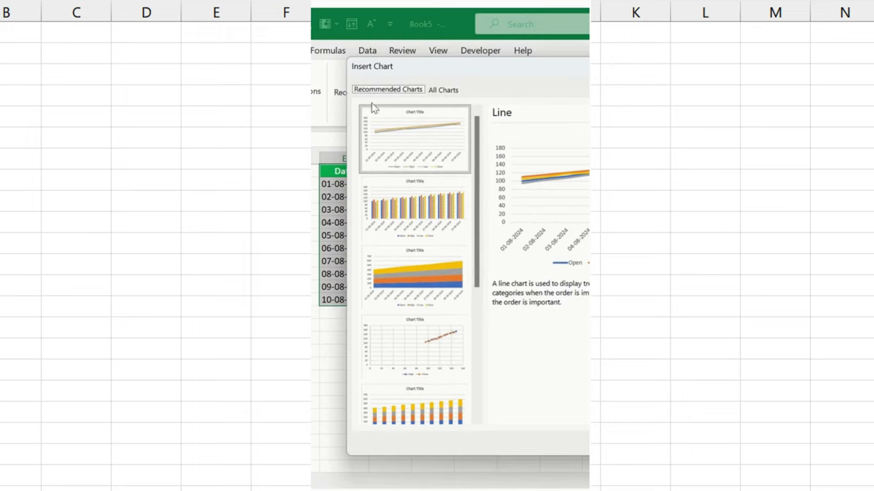
{"action": "left_click", "coordinate": [442, 90]}
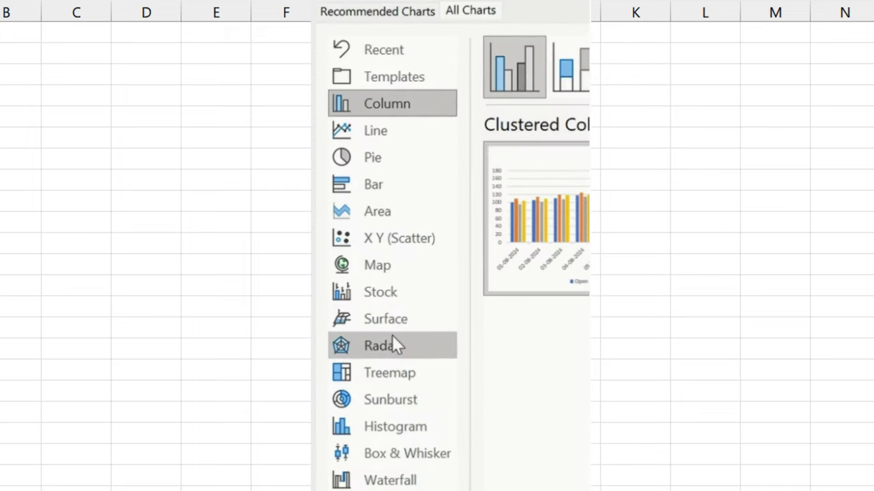
{"action": "left_click", "coordinate": [398, 259]}
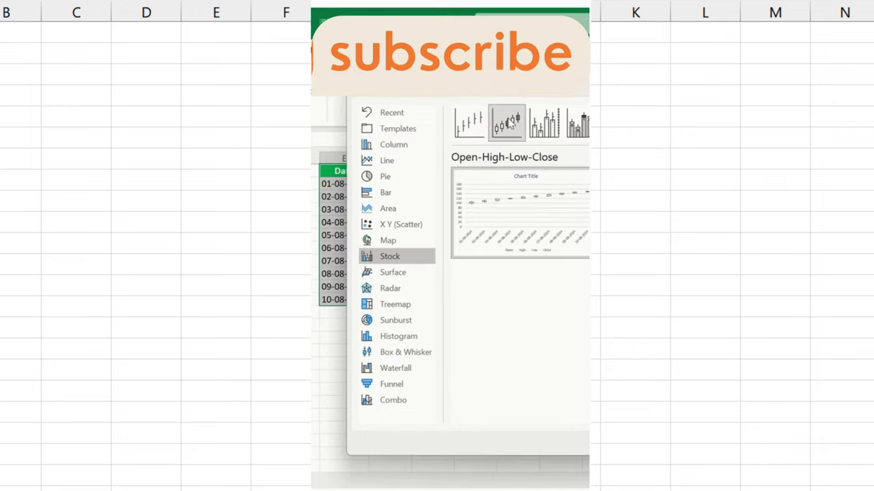
{"action": "left_click", "coordinate": [506, 123]}
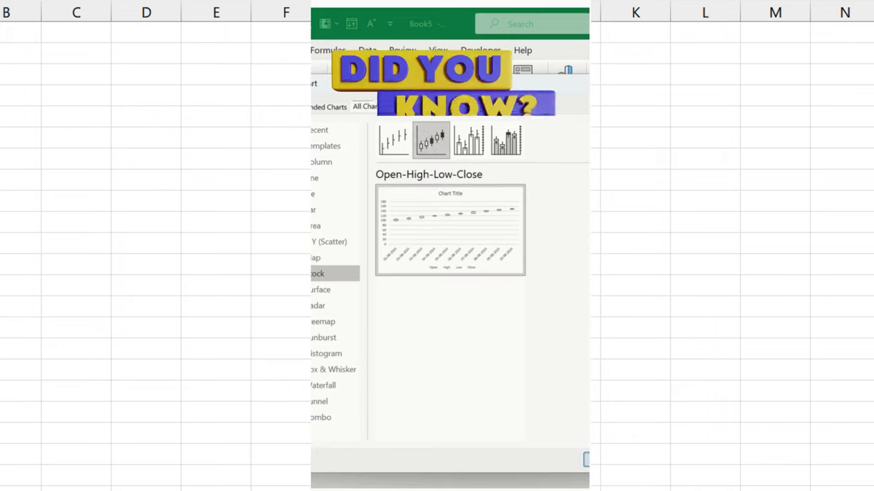
{"action": "key", "text": "Return"}
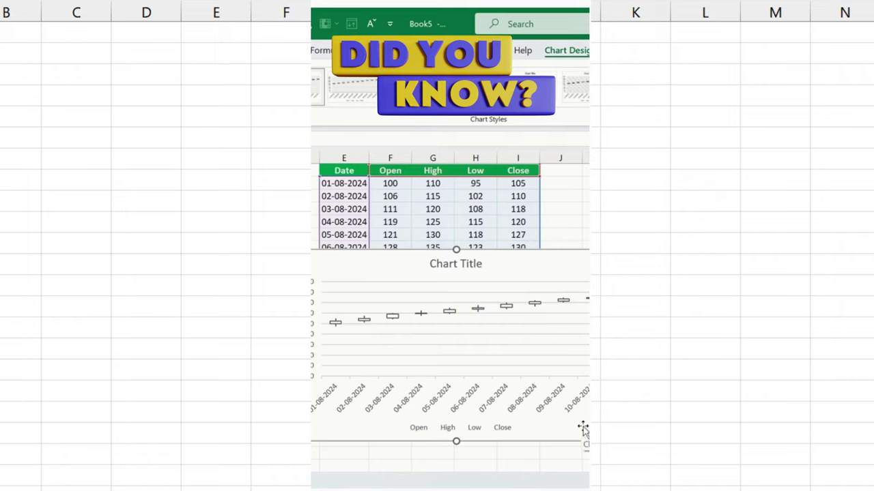
Shrink the stock chart, add a data table, and reposition it to uncover the price table.
{"action": "left_click_drag", "start_coordinate": [590, 441], "coordinate": [559, 409]}
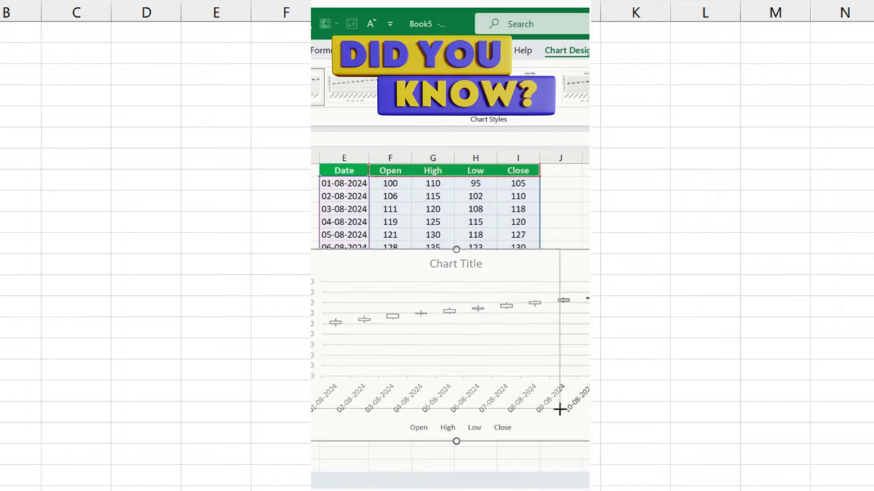
{"action": "left_click", "coordinate": [577, 259]}
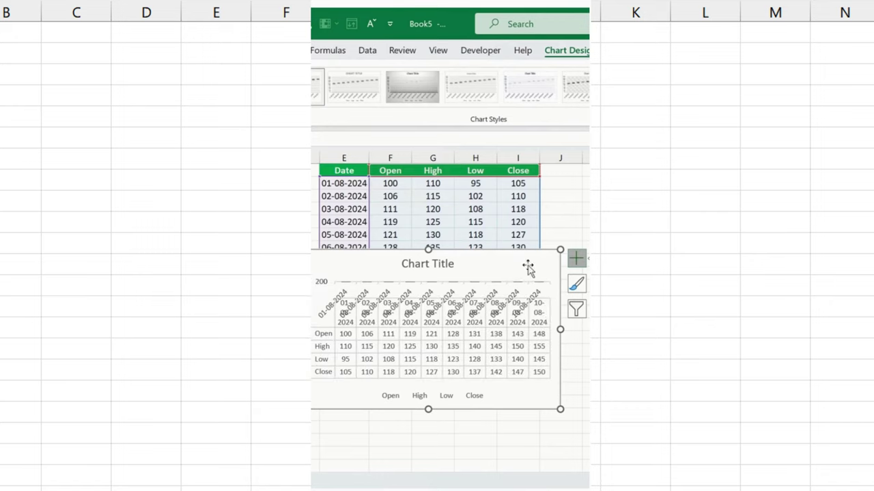
{"action": "left_click_drag", "start_coordinate": [529, 262], "coordinate": [507, 200]}
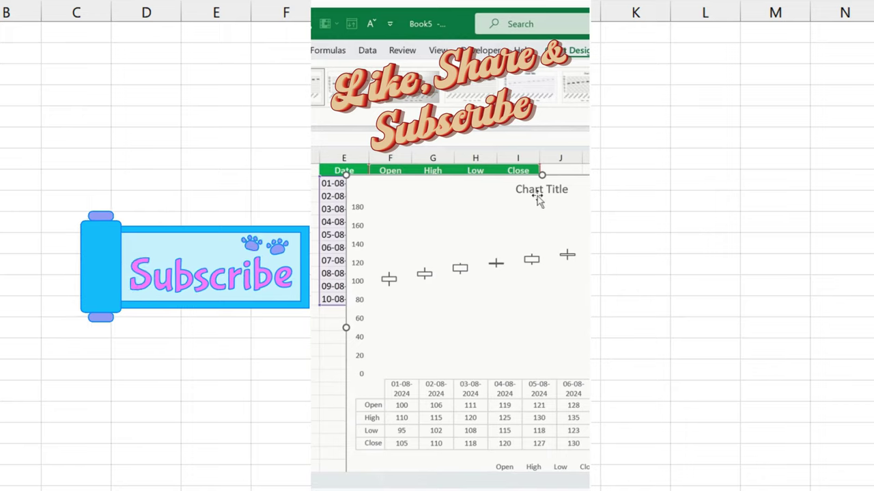
{"action": "left_click", "coordinate": [567, 183]}
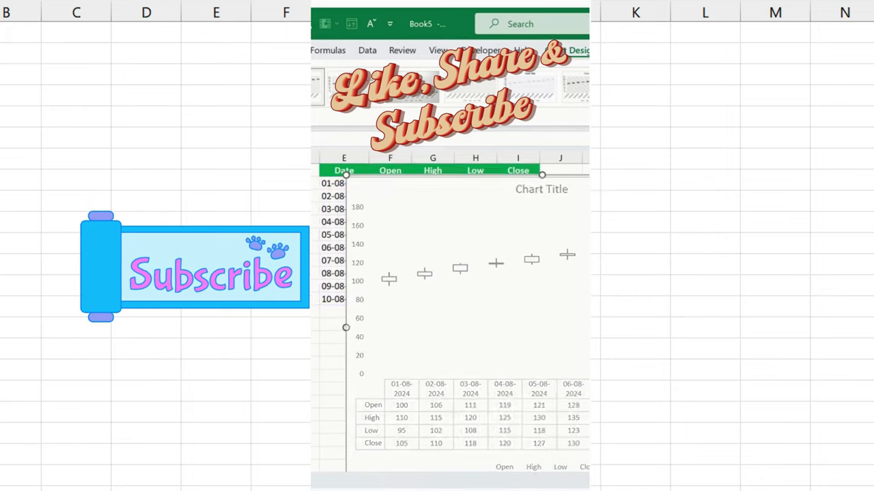
{"action": "mouse_move", "coordinate": [542, 175]}
{"action": "left_mouse_down"}
{"action": "mouse_move", "coordinate": [542, 250]}
{"action": "mouse_move", "coordinate": [455, 253]}
{"action": "mouse_move", "coordinate": [548, 253]}
{"action": "left_mouse_up"}
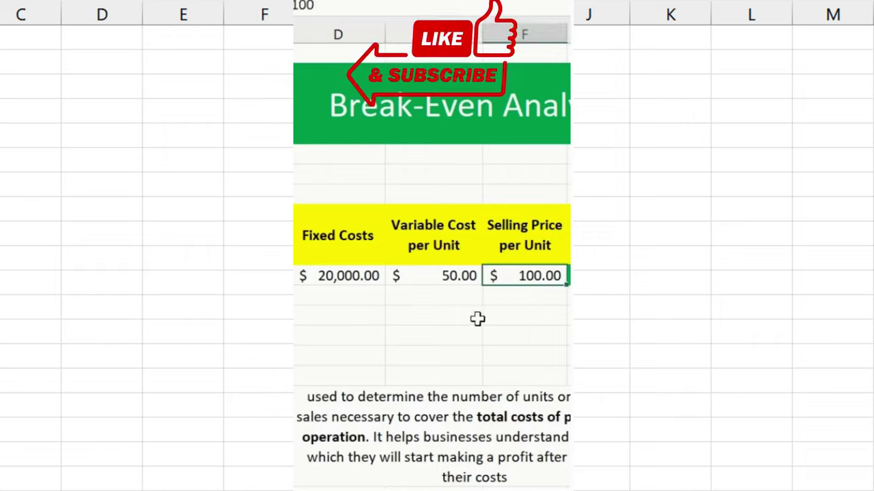
Begin the Break-Even Units formula in G10, dividing Fixed Costs by the Selling Price.
{"action": "left_click", "coordinate": [445, 322]}
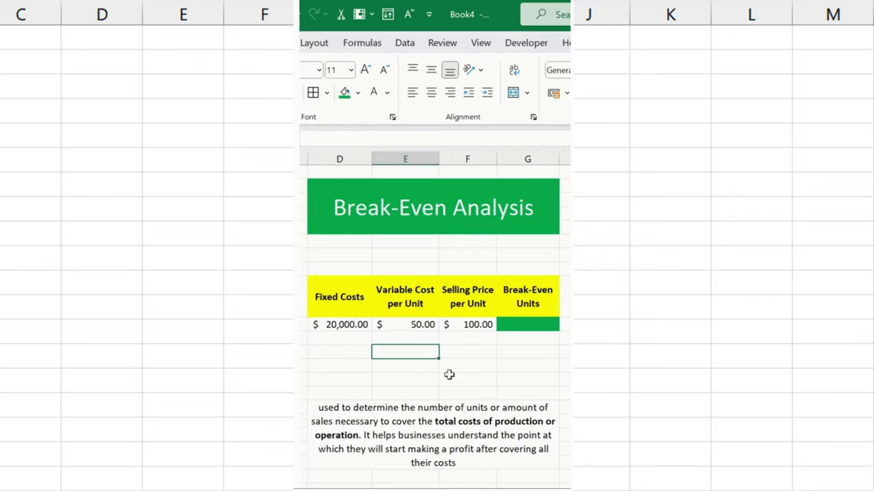
{"action": "left_click", "coordinate": [457, 368]}
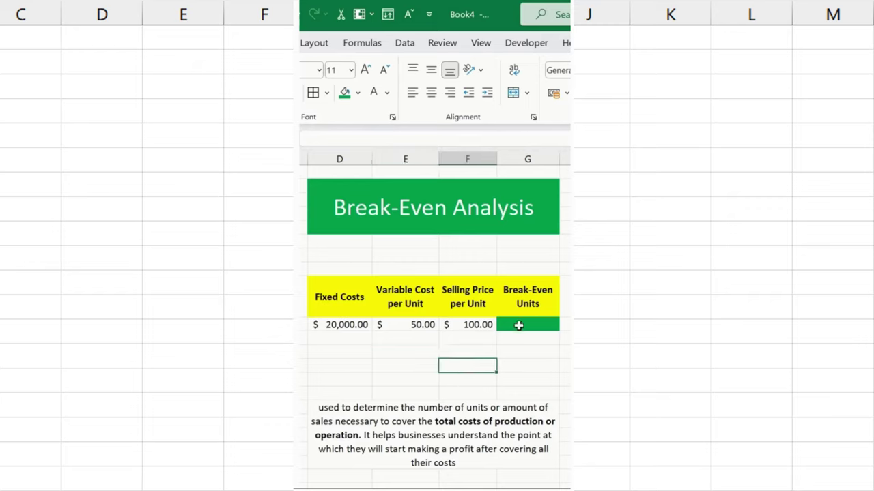
{"action": "left_click", "coordinate": [519, 325]}
{"action": "type", "text": "="}
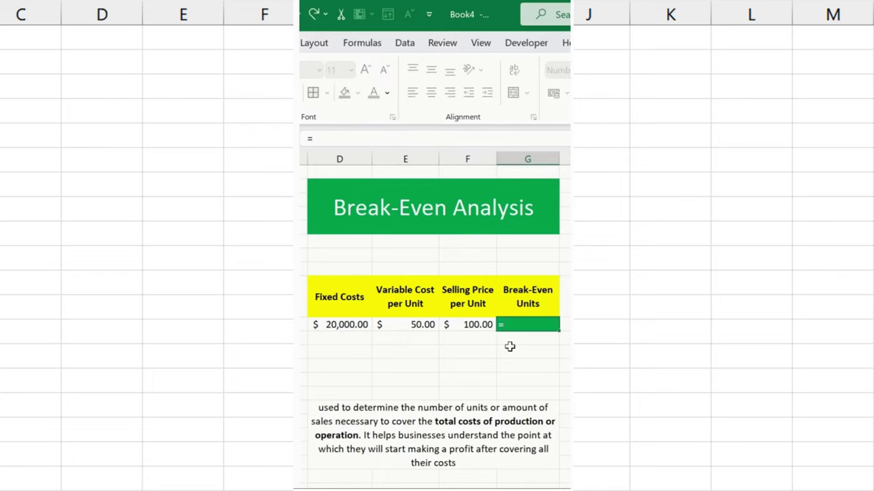
{"action": "key", "text": "Left"}
{"action": "key", "text": "Left"}
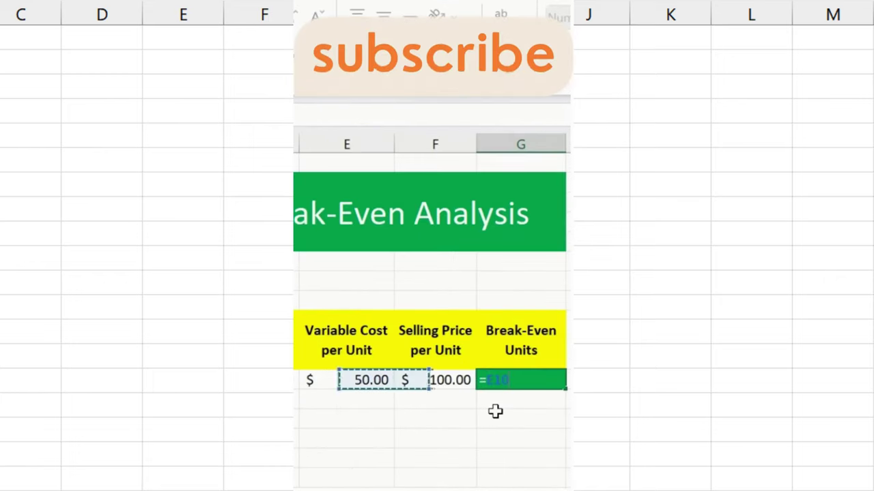
{"action": "key", "text": "Left"}
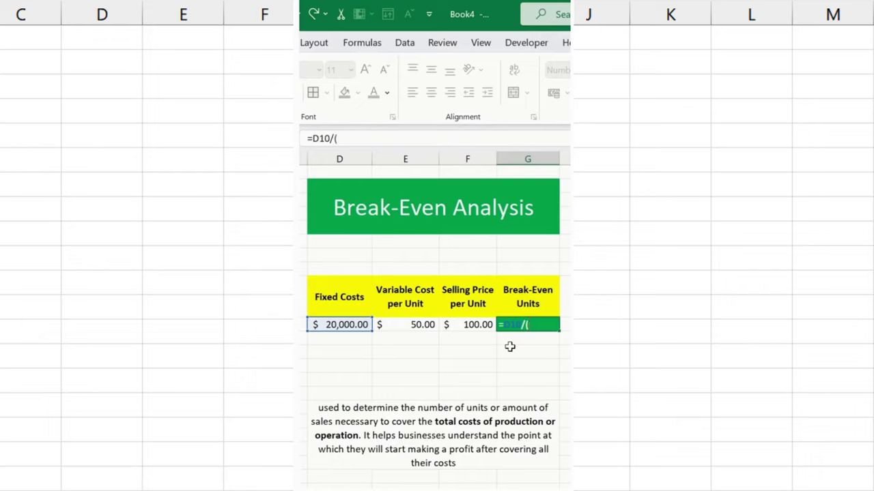
{"action": "key", "text": "Down"}
{"action": "key", "text": "Left"}
{"action": "key", "text": "Left"}
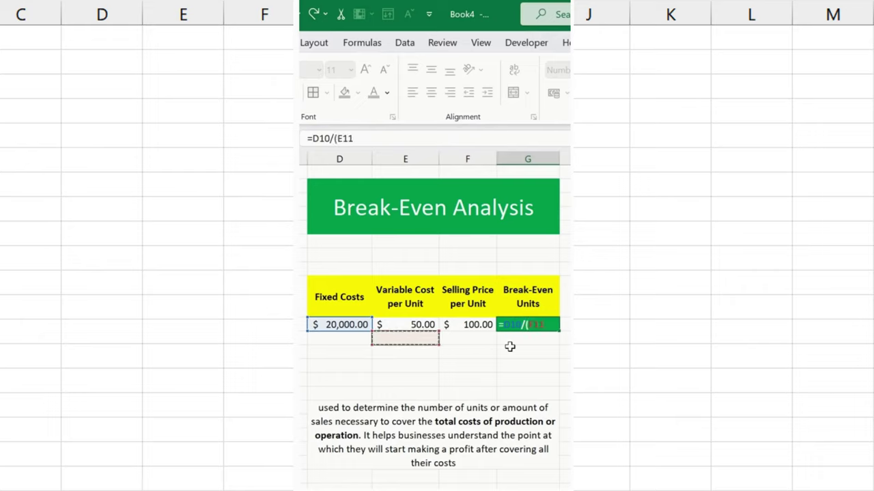
{"action": "key", "text": "Up"}
{"action": "key", "text": "Right"}
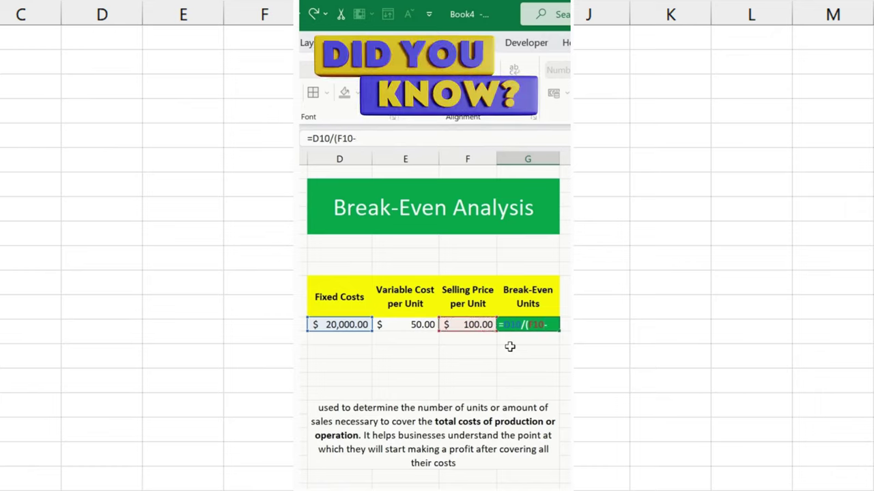
Subtract the Variable Cost to finish =D10/(F10-E10) and confirm the 400 result.
{"action": "key", "text": "Down"}
{"action": "key", "text": "Left"}
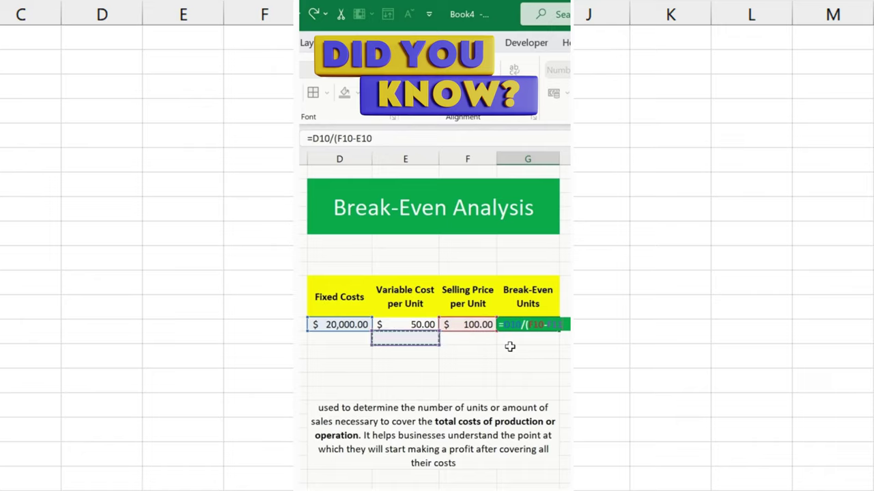
{"action": "key", "text": "Up"}
{"action": "key", "text": "Up"}
{"action": "key", "text": "Down"}
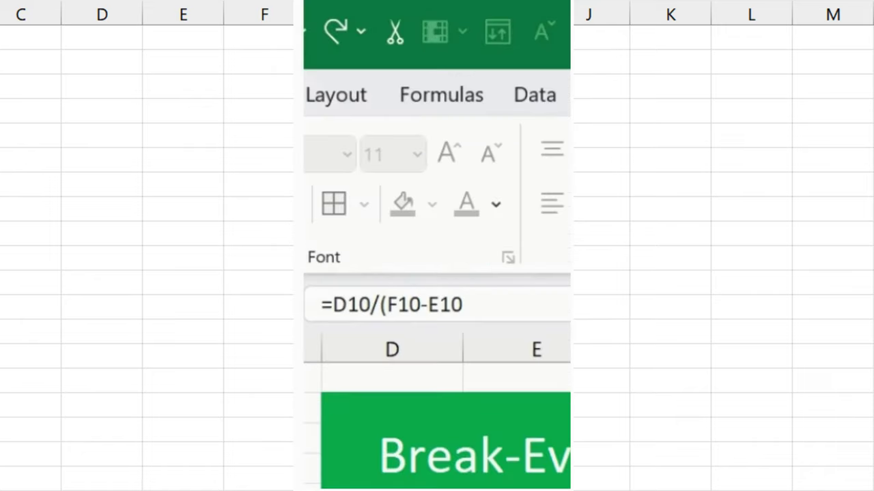
{"action": "type", "text": ")"}
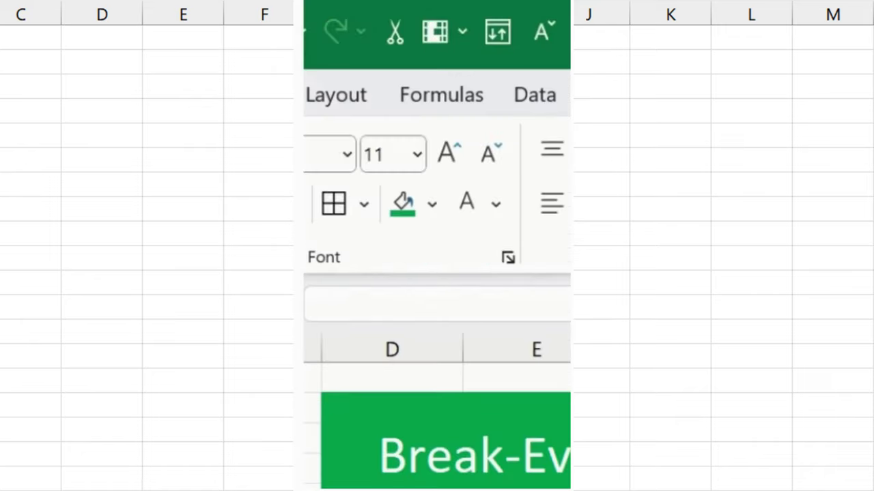
{"action": "key", "text": "ctrl+Return"}
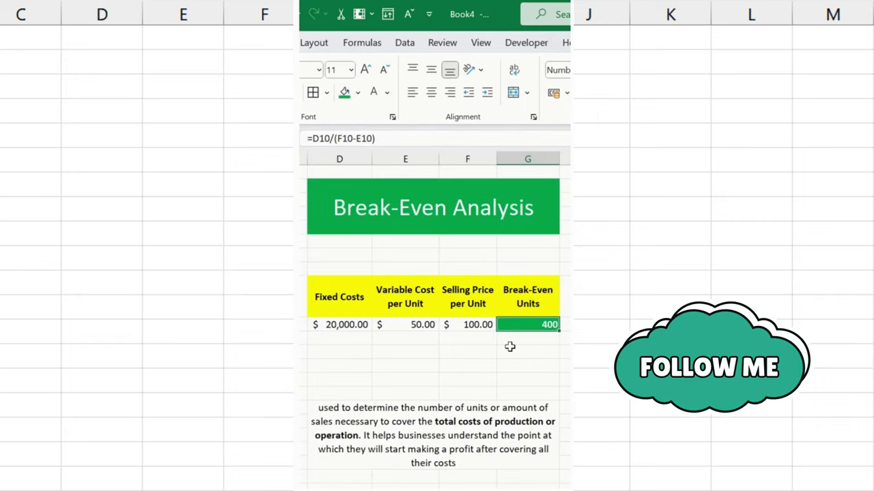
{"action": "left_click", "coordinate": [532, 293]}
{"action": "left_click", "coordinate": [547, 327]}
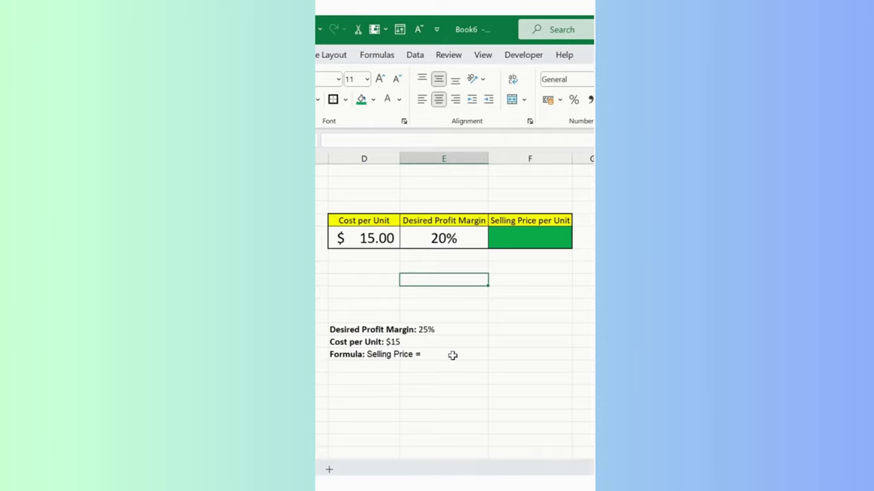
Start the Selling Price per Unit formula in F6 referencing the $15.00 Cost per Unit.
{"action": "left_click", "coordinate": [369, 332]}
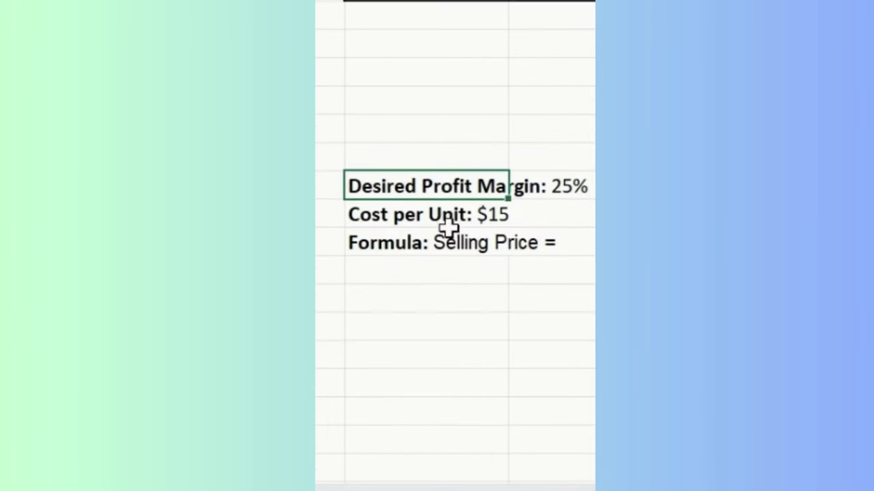
{"action": "left_click", "coordinate": [436, 212]}
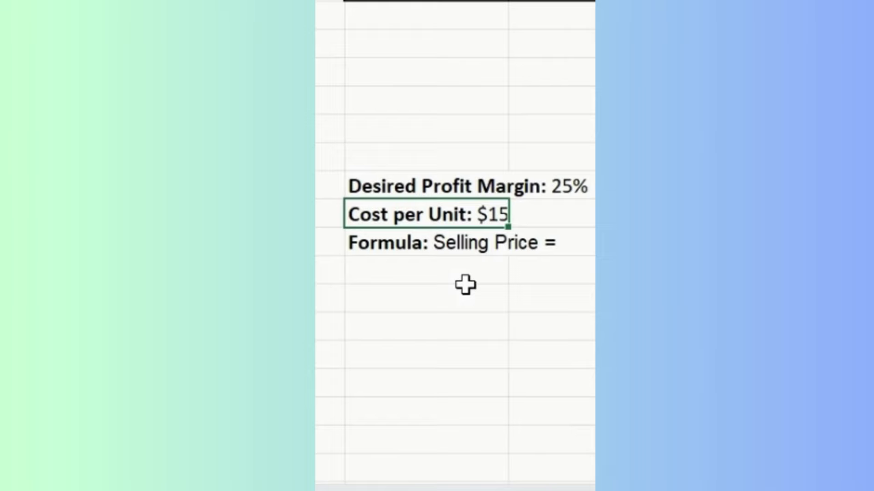
{"action": "left_click", "coordinate": [437, 245]}
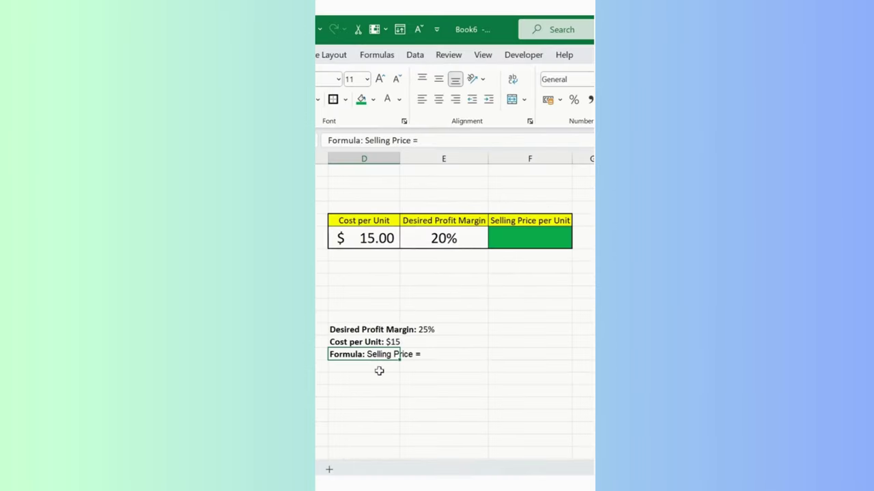
{"action": "left_click", "coordinate": [533, 236]}
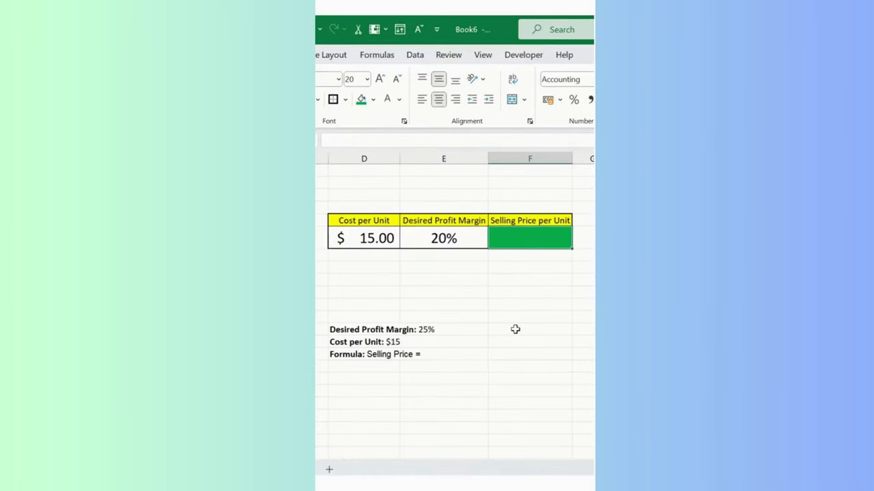
{"action": "type", "text": "="}
{"action": "key", "text": "Down"}
{"action": "key", "text": "Left"}
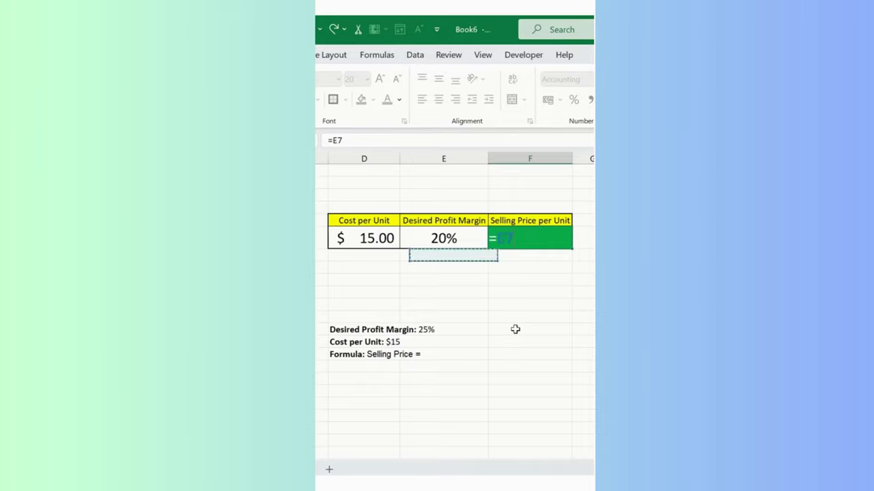
{"action": "key", "text": "Left"}
{"action": "key", "text": "Up"}
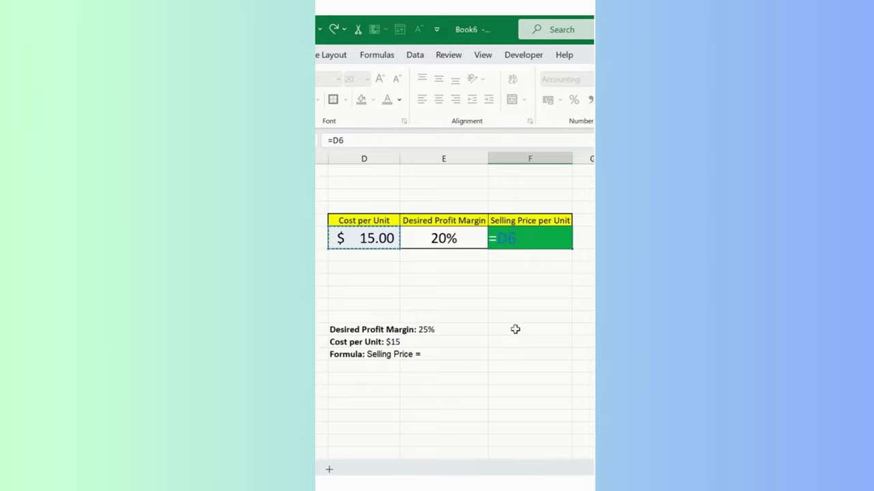
Complete =D6/(1-E6) with the 20% margin, giving $18.75.
{"action": "type", "text": "/("}
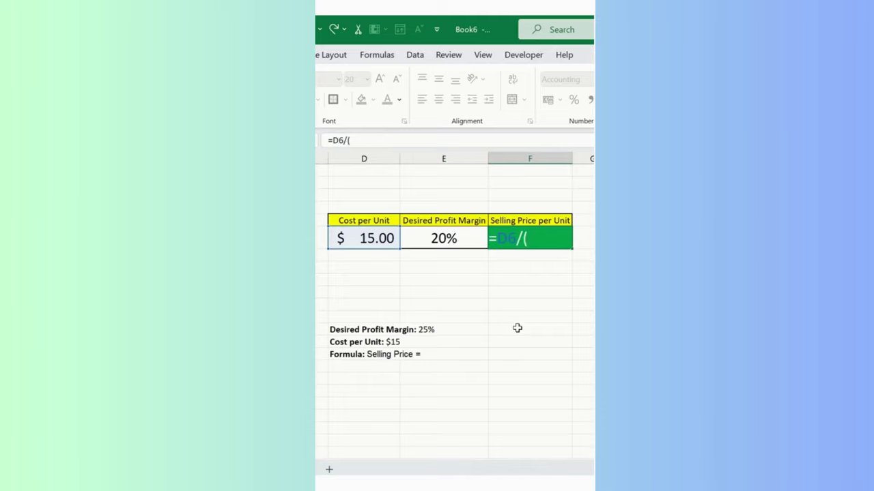
{"action": "type", "text": "1-"}
{"action": "key", "text": "Down"}
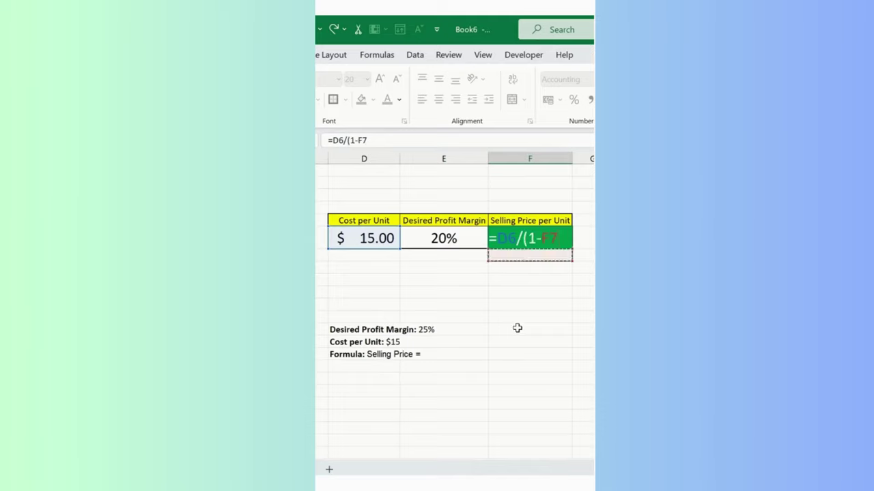
{"action": "key", "text": "Left"}
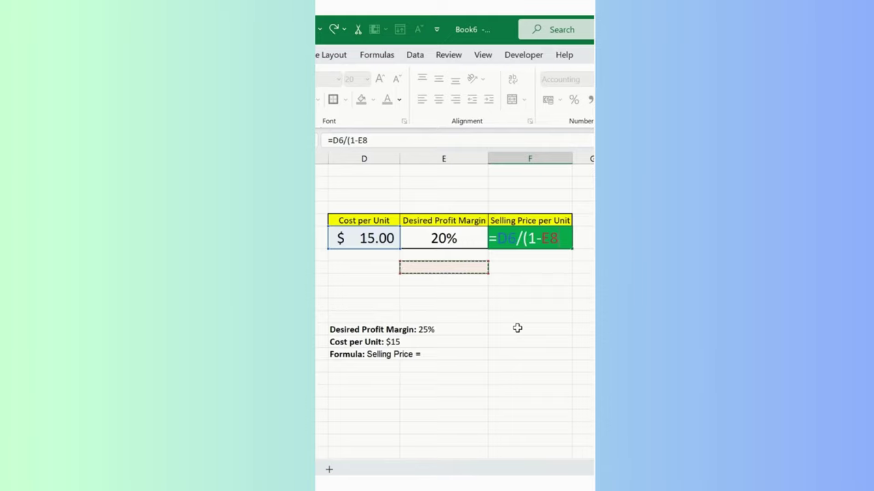
{"action": "key", "text": "Up"}
{"action": "key", "text": "Up"}
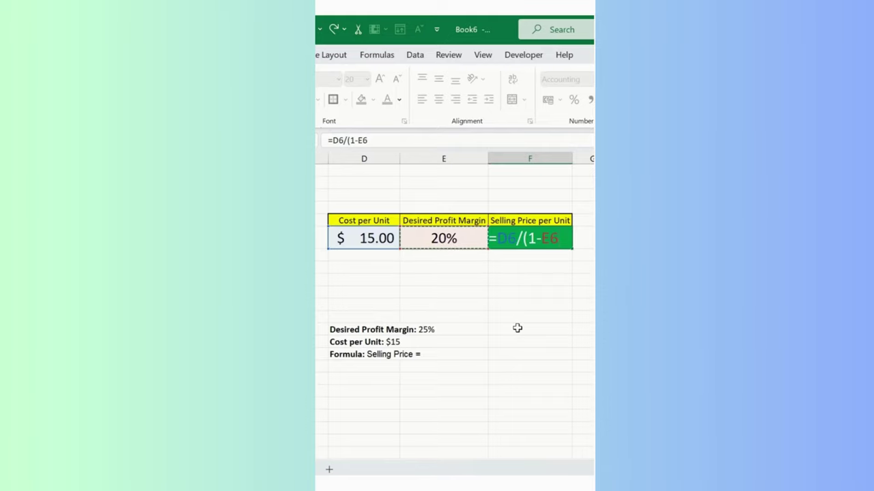
{"action": "type", "text": ")"}
{"action": "key", "text": "Return"}
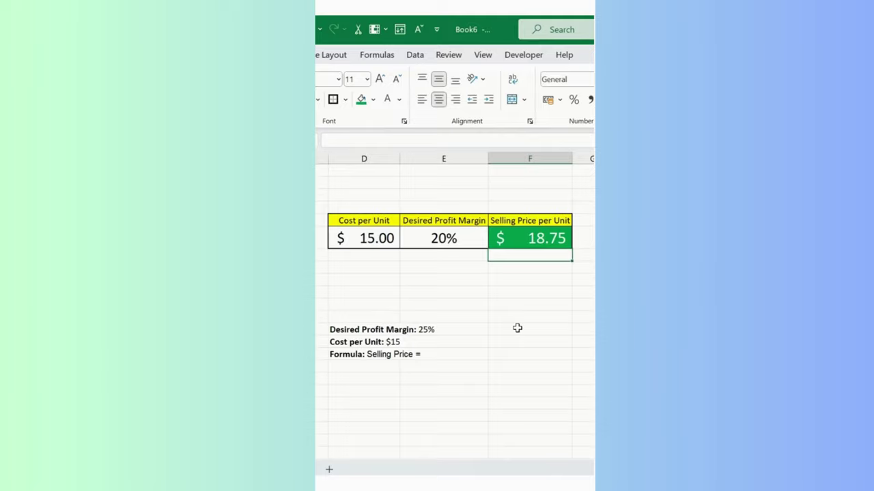
{"action": "key", "text": "Up"}
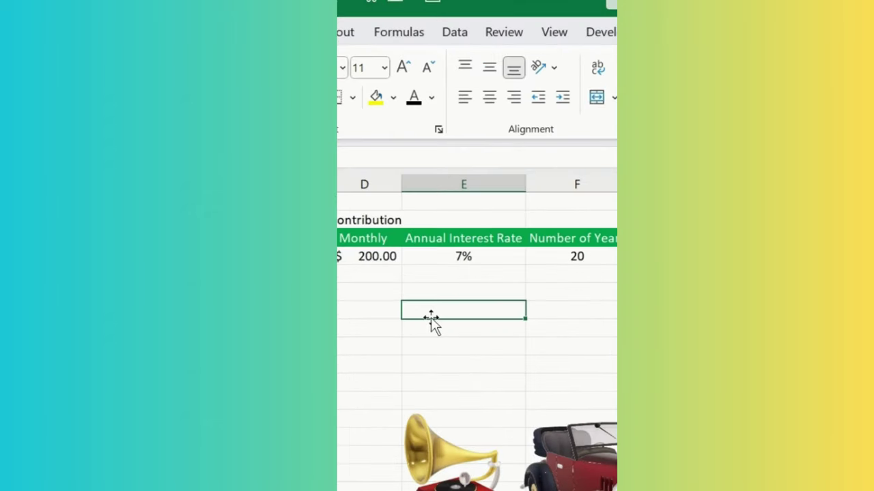
Enter =FV(E4/12,F4*12,-D4) for $200 monthly at 7% over 20 years.
{"action": "left_click", "coordinate": [464, 258]}
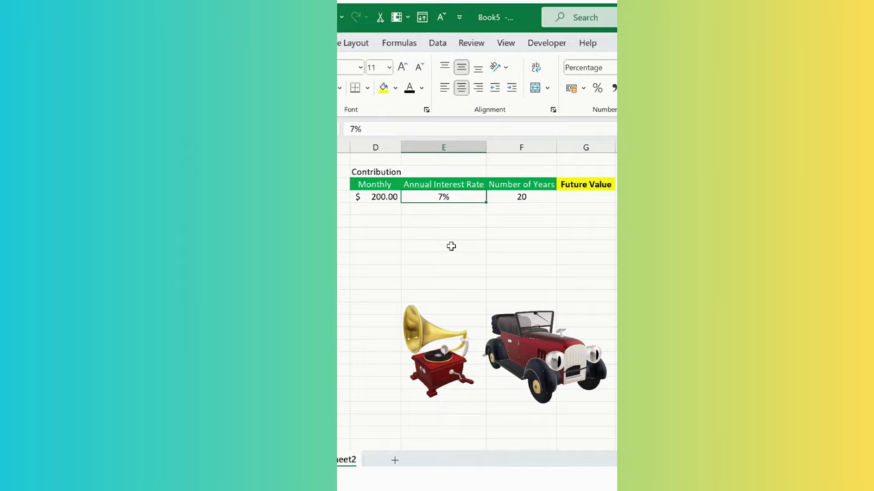
{"action": "left_click", "coordinate": [578, 196]}
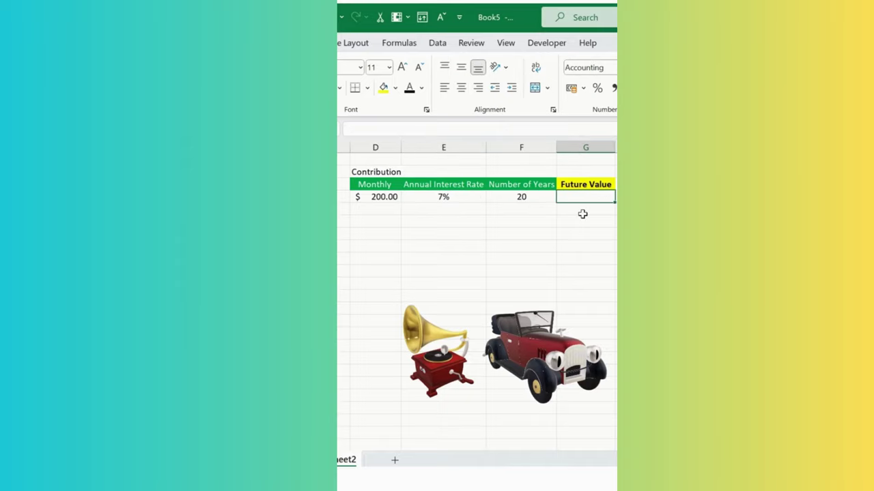
{"action": "type", "text": "=fv"}
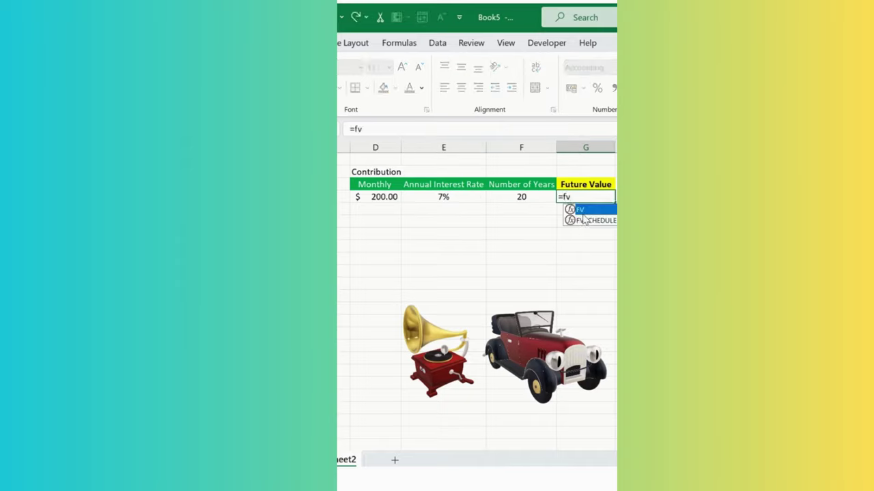
{"action": "key", "text": "Tab"}
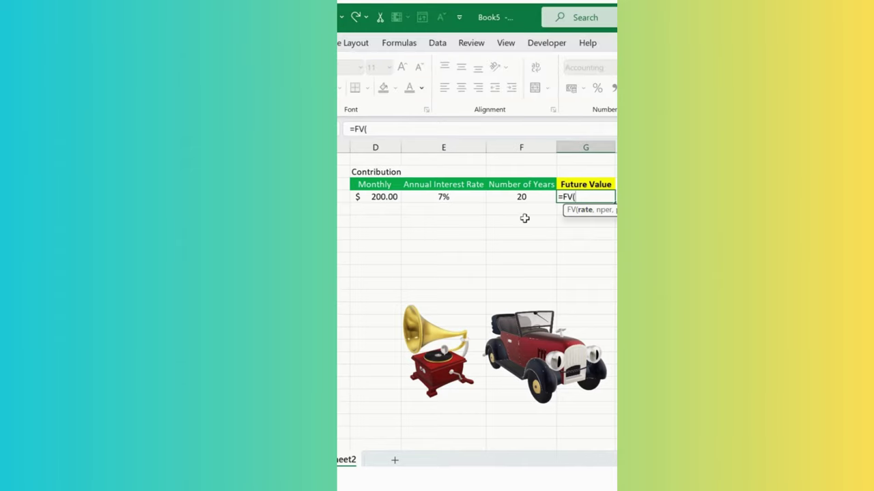
{"action": "left_click", "coordinate": [461, 197]}
{"action": "type", "text": "/"}
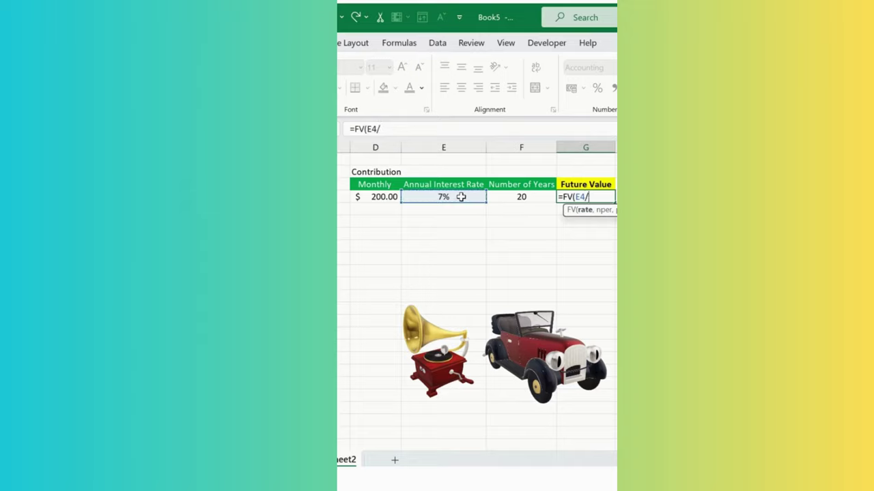
{"action": "type", "text": "12,"}
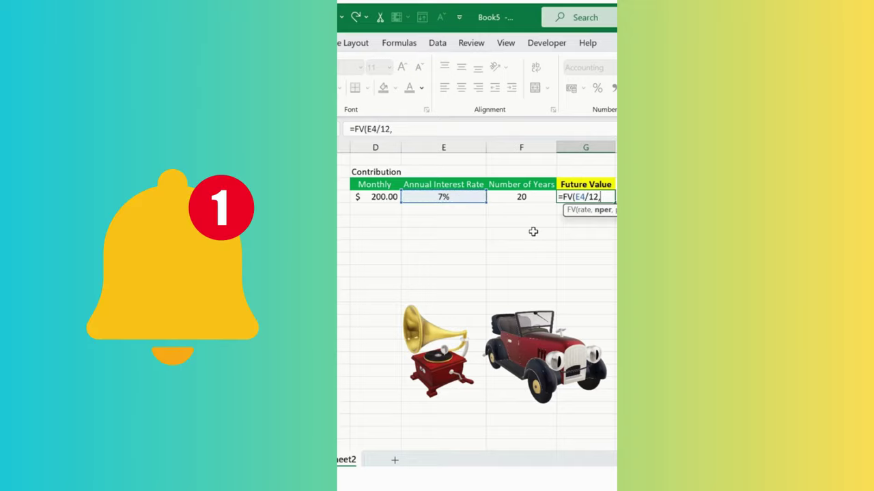
{"action": "left_click", "coordinate": [516, 204]}
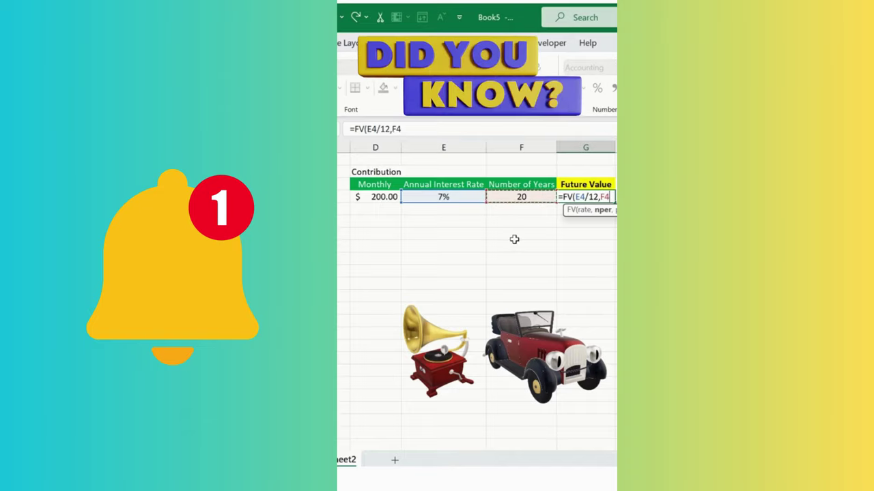
{"action": "type", "text": "*"}
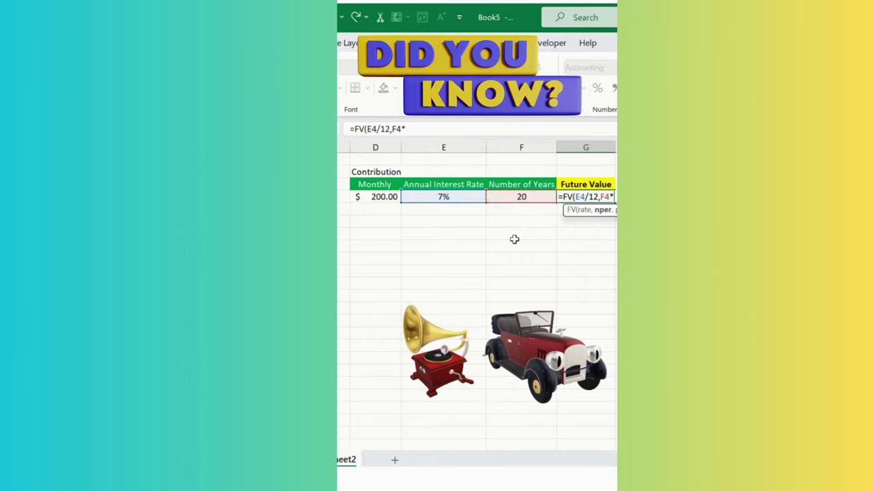
{"action": "type", "text": "12,-"}
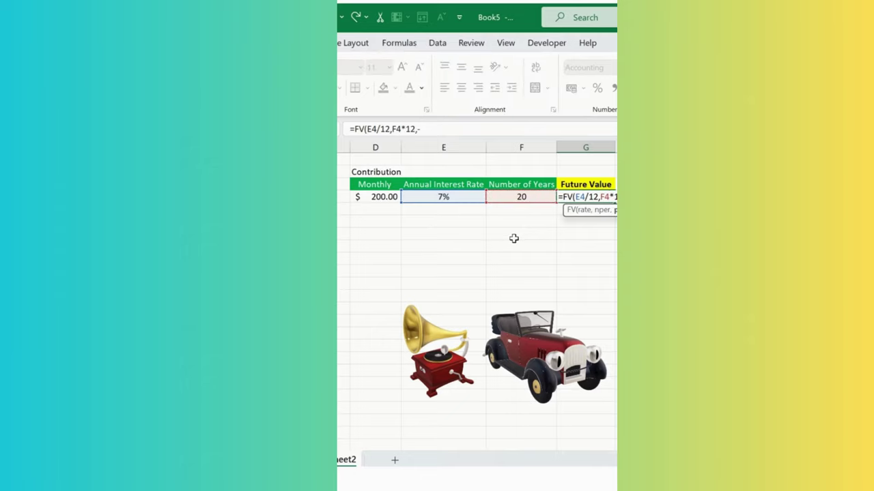
{"action": "left_click", "coordinate": [389, 200]}
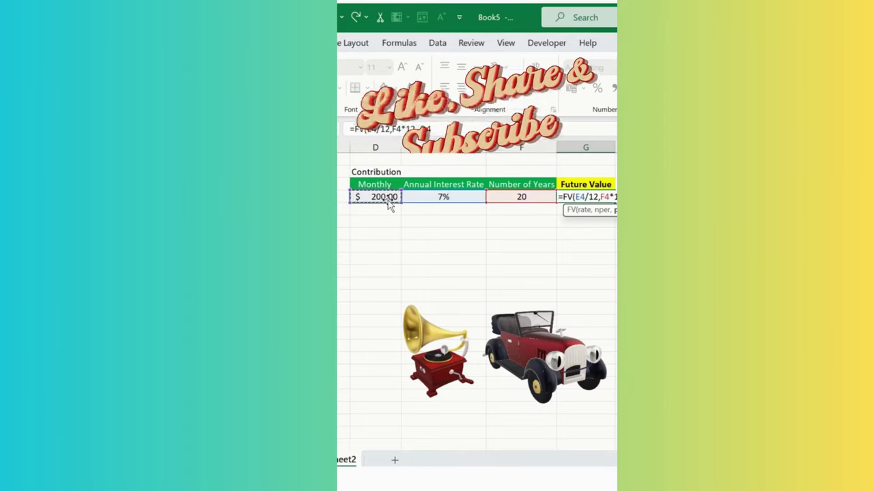
{"action": "key", "text": "Return"}
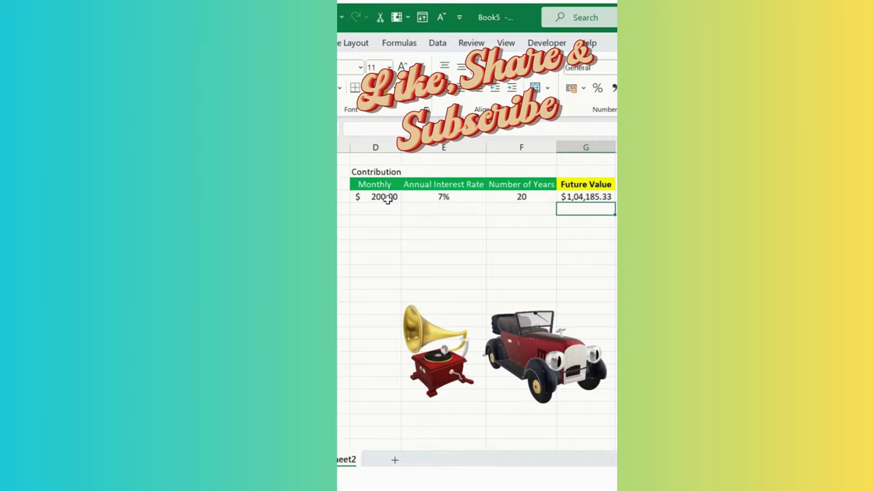
Shade the $1,04,185.33 future value yellow, then select and deselect the 3D car model.
{"action": "left_click", "coordinate": [577, 196]}
{"action": "key", "text": "F4"}
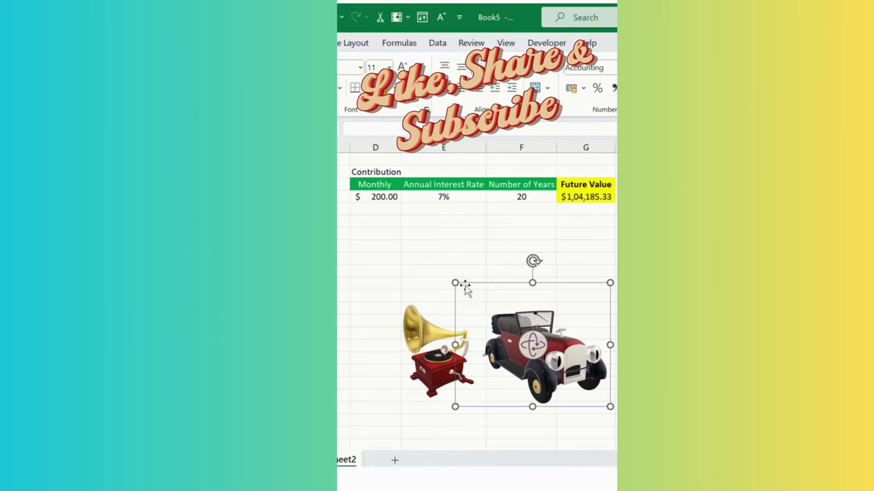
{"action": "left_click", "coordinate": [466, 286]}
{"action": "left_click", "coordinate": [372, 221]}
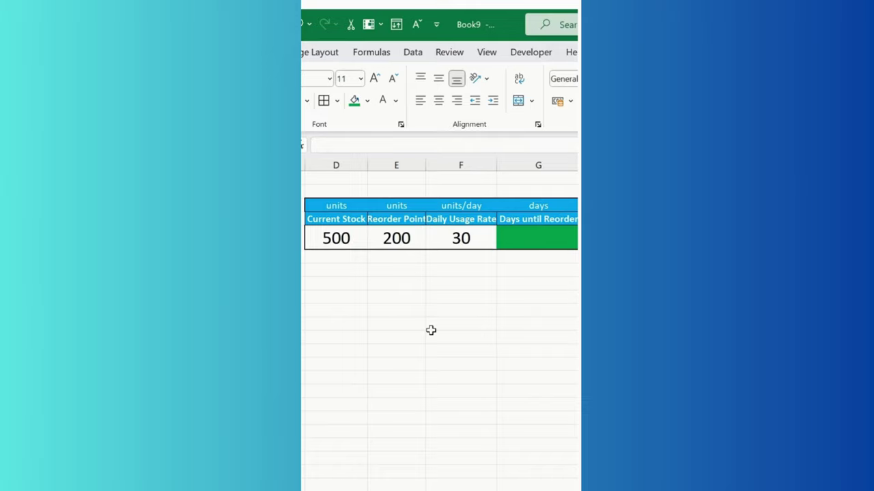
Review the stock inputs and start the G5 formula with =( pointing to Current Stock D5.
{"action": "left_click_drag", "start_coordinate": [346, 219], "coordinate": [341, 238]}
{"action": "left_click_drag", "start_coordinate": [389, 219], "coordinate": [387, 244]}
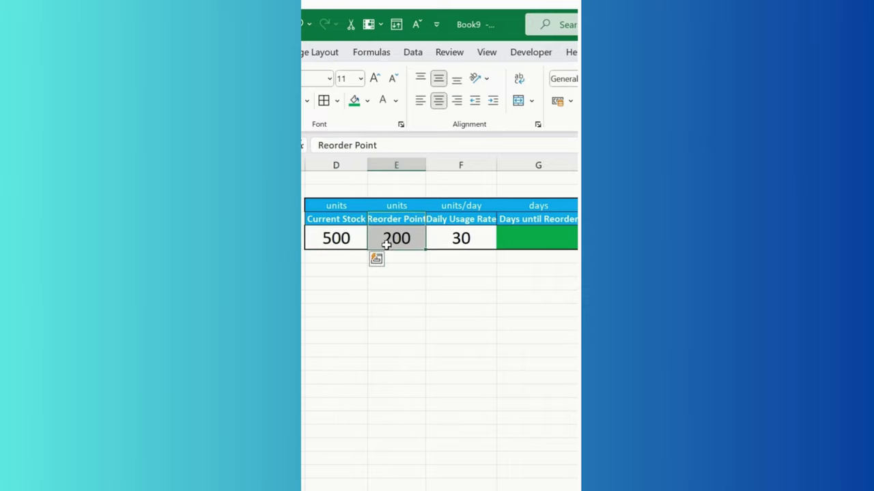
{"action": "left_click_drag", "start_coordinate": [449, 219], "coordinate": [481, 237]}
{"action": "left_click", "coordinate": [530, 237]}
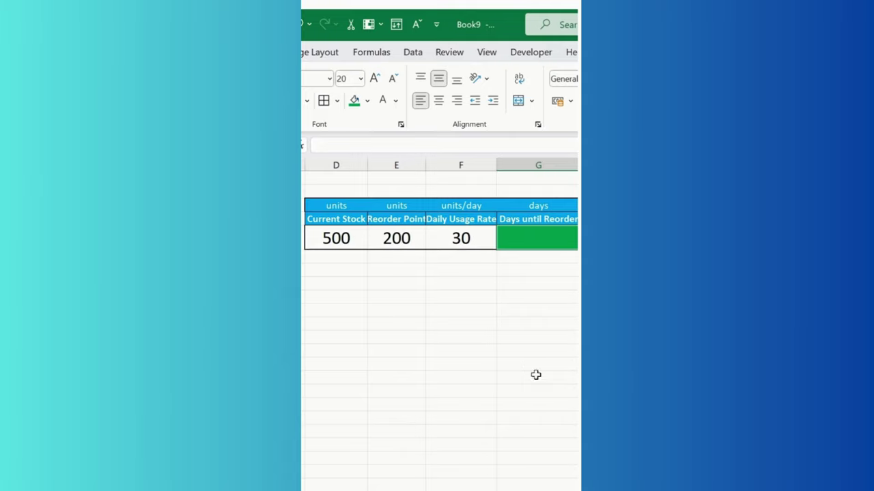
{"action": "type", "text": "="}
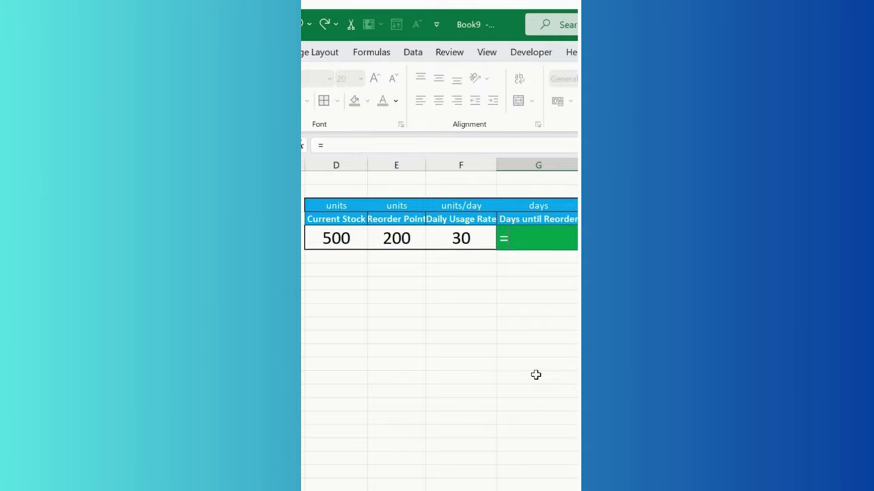
{"action": "type", "text": "("}
{"action": "key", "text": "Down"}
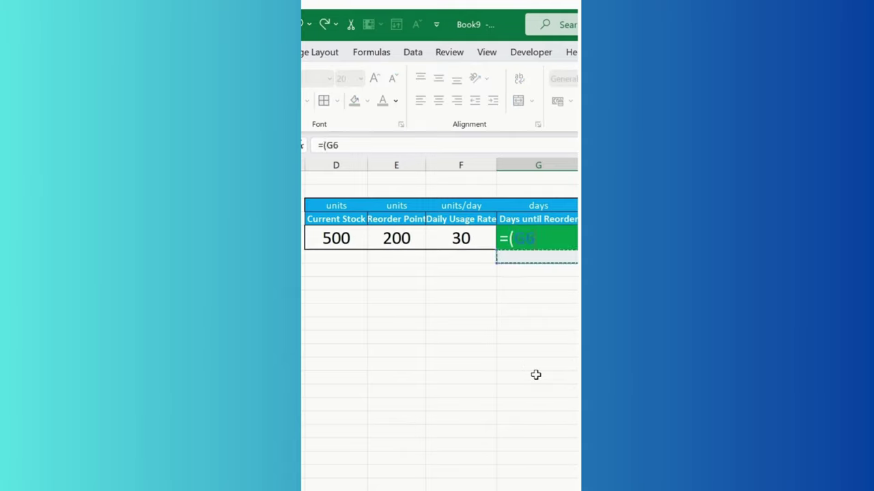
{"action": "key", "text": "Left"}
{"action": "key", "text": "Left"}
{"action": "key", "text": "Up"}
Complete the formula as =(D5-E5)/F5, giving 10 days until reorder.
{"action": "key", "text": "Left"}
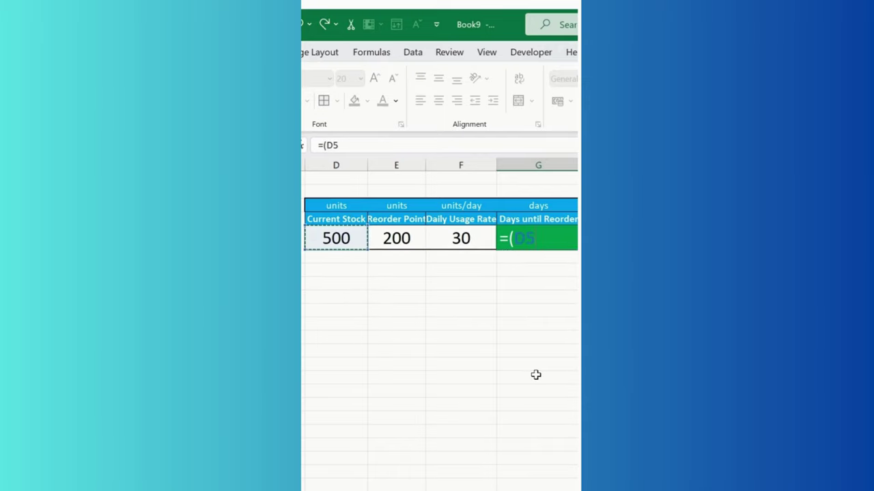
{"action": "type", "text": "-"}
{"action": "key", "text": "Down"}
{"action": "key", "text": "Up"}
{"action": "key", "text": "Left"}
{"action": "key", "text": "Left"}
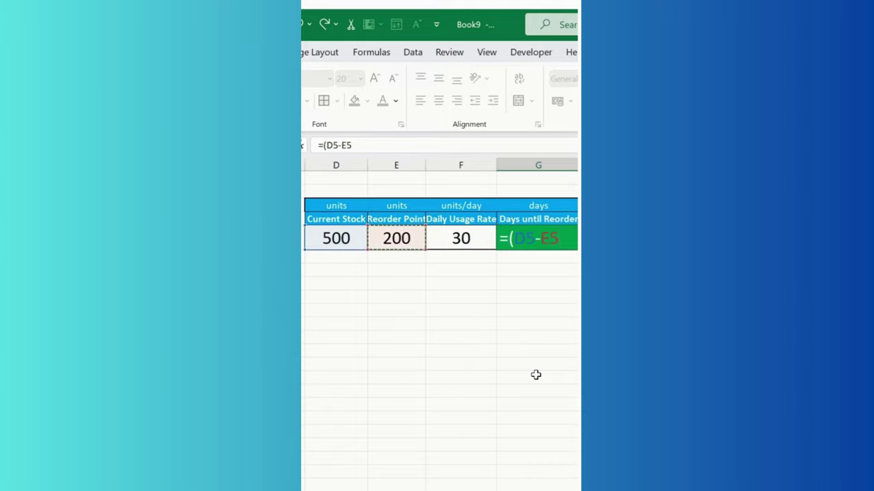
{"action": "type", "text": ")"}
{"action": "type", "text": "/"}
{"action": "key", "text": "Left"}
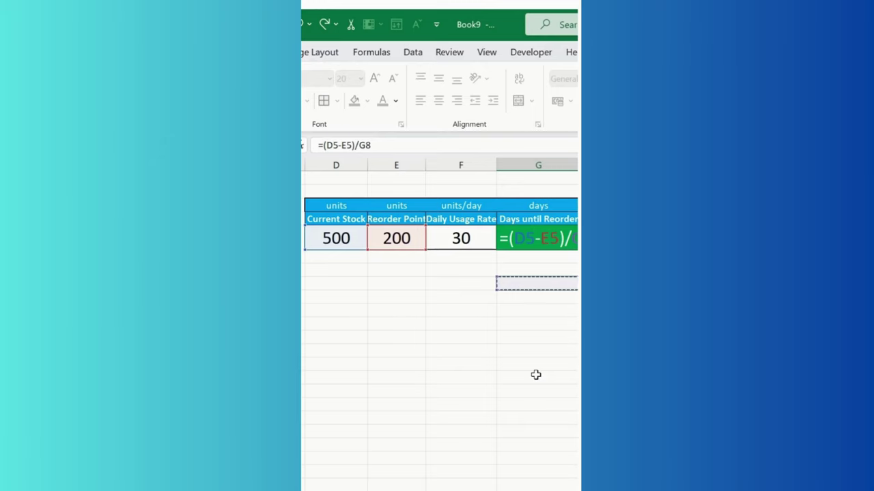
{"action": "key", "text": "Left"}
{"action": "key", "text": "Up"}
{"action": "key", "text": "Up"}
{"action": "key", "text": "Up"}
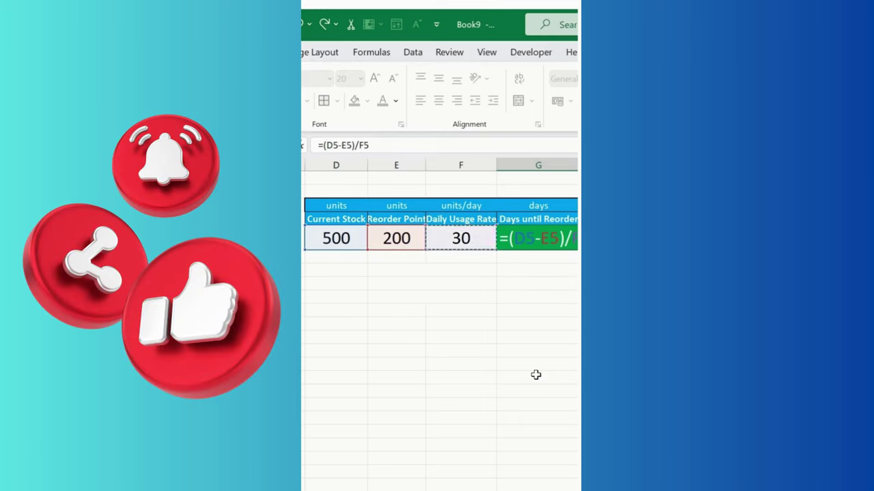
{"action": "key", "text": "ctrl+Return"}
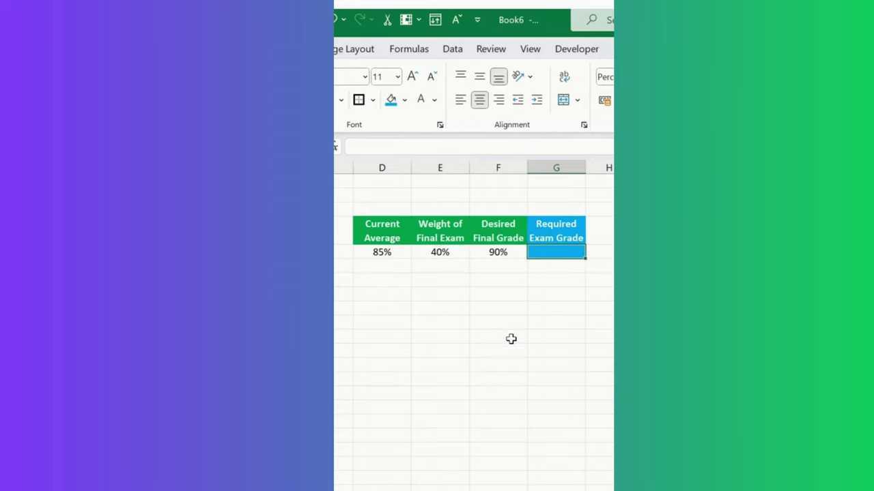
Begin G5's formula with the Desired Final Grade F5 minus ( the Current Average D5.
{"action": "type", "text": "=("}
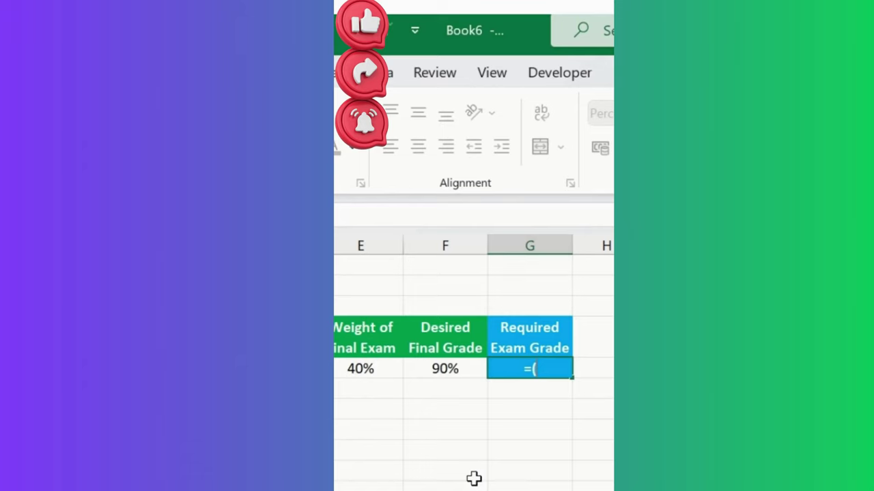
{"action": "key", "text": "Down"}
{"action": "key", "text": "Down"}
{"action": "key", "text": "Left"}
{"action": "key", "text": "Left"}
{"action": "key", "text": "Up"}
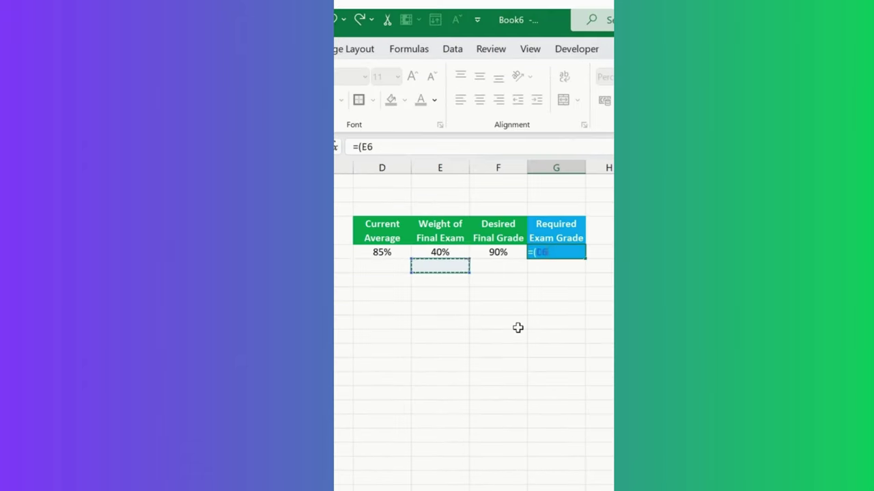
{"action": "key", "text": "Left"}
{"action": "key", "text": "Right"}
{"action": "key", "text": "Right"}
{"action": "key", "text": "Up"}
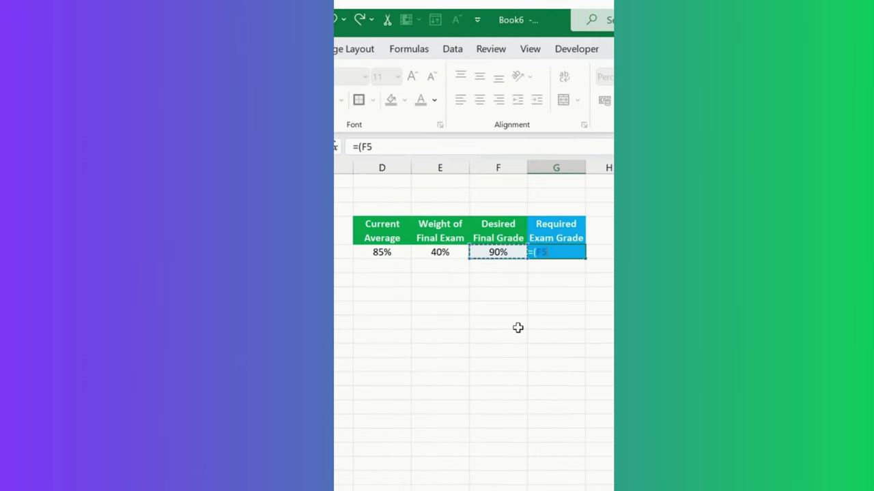
{"action": "type", "text": "-"}
{"action": "type", "text": "("}
{"action": "key", "text": "Down"}
{"action": "key", "text": "Down"}
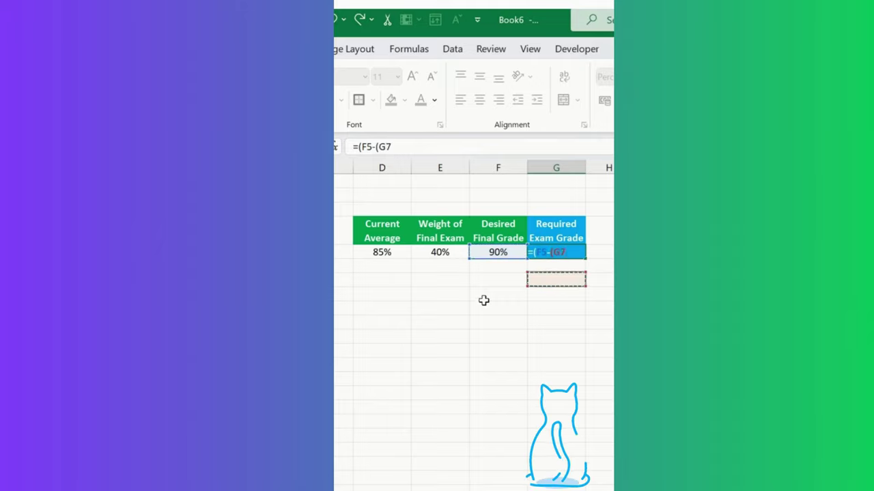
{"action": "key", "text": "Left"}
{"action": "key", "text": "Left"}
Finish the formula as =(F5-(D5*(1-E5)))/E5, showing a 97.50% required exam grade.
{"action": "key", "text": "Left"}
{"action": "key", "text": "Up"}
{"action": "key", "text": "Up"}
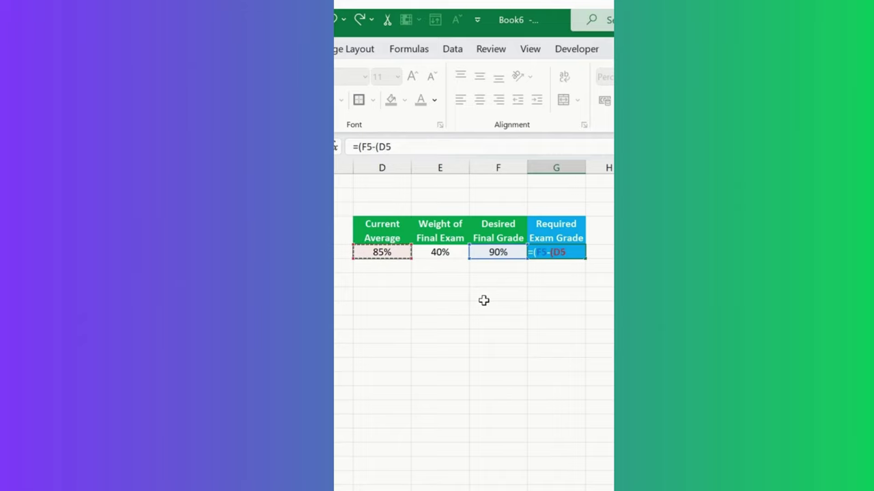
{"action": "type", "text": "*"}
{"action": "key", "text": "Left"}
{"action": "key", "text": "Left"}
{"action": "key", "text": "Down"}
{"action": "key", "text": "Up"}
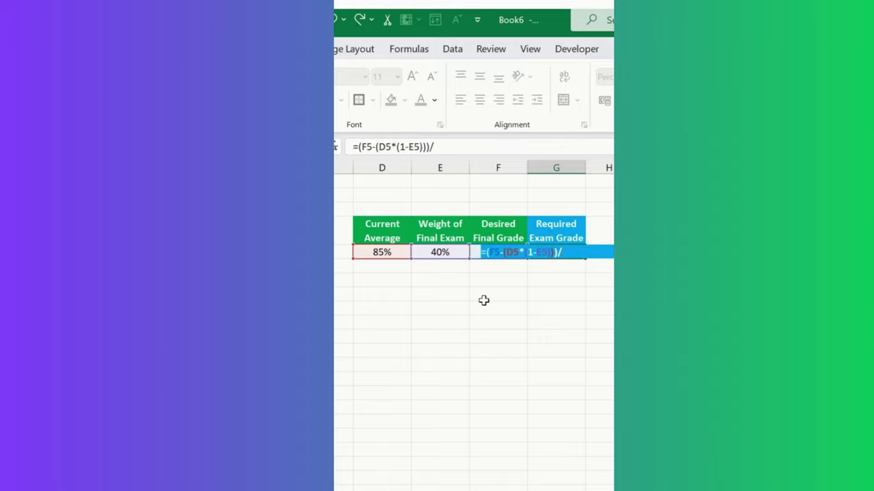
{"action": "key", "text": "Down"}
{"action": "key", "text": "Down"}
{"action": "key", "text": "Left"}
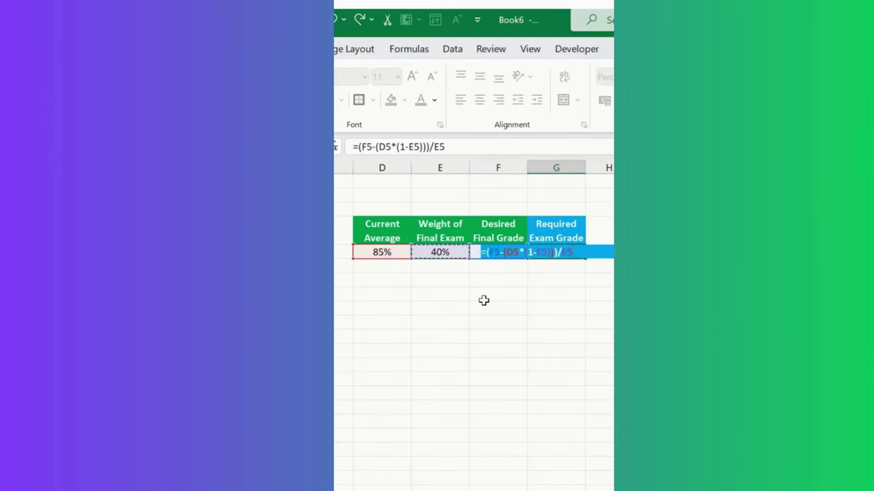
{"action": "key", "text": "Return"}
{"action": "key", "text": "Up"}
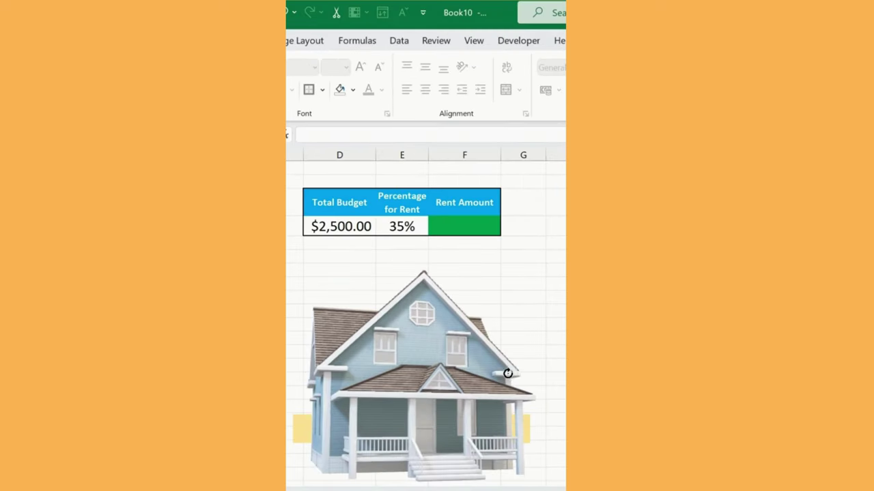
Turn the house picture forward and check the $2,500.00 budget and 35% rent values.
{"action": "left_click_drag", "start_coordinate": [503, 370], "coordinate": [466, 374]}
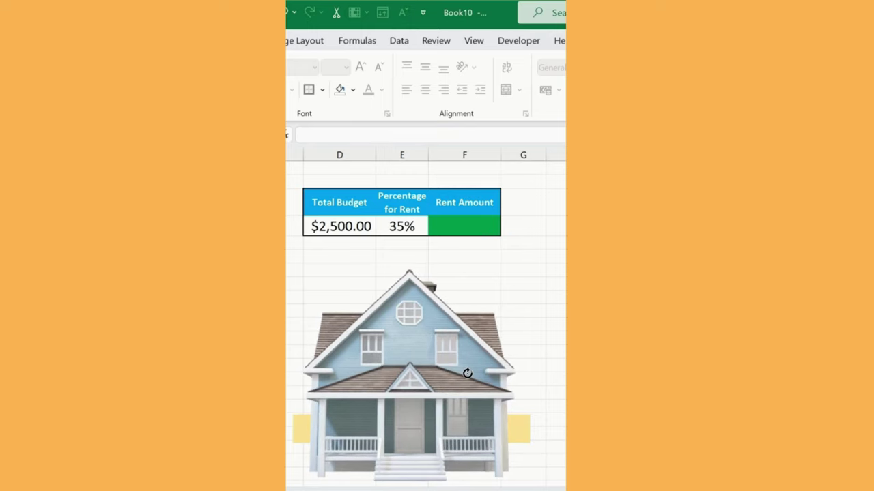
{"action": "left_click", "coordinate": [396, 225]}
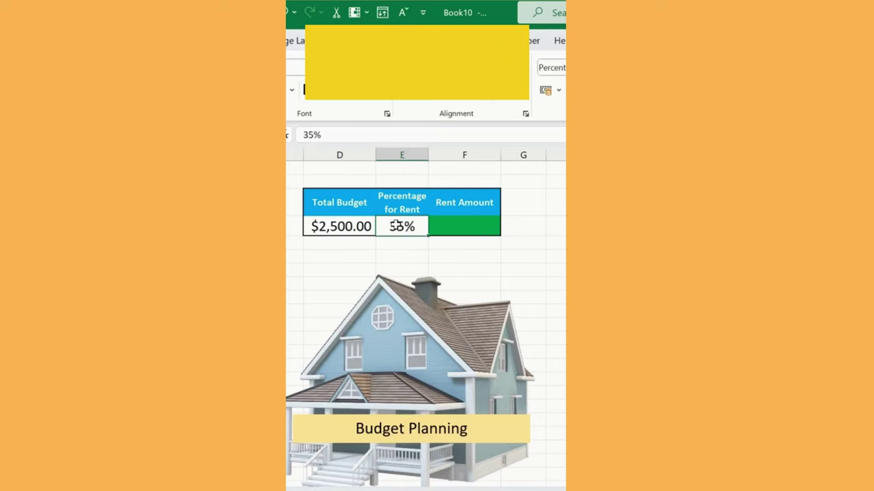
{"action": "left_click", "coordinate": [355, 204]}
{"action": "left_click", "coordinate": [356, 229]}
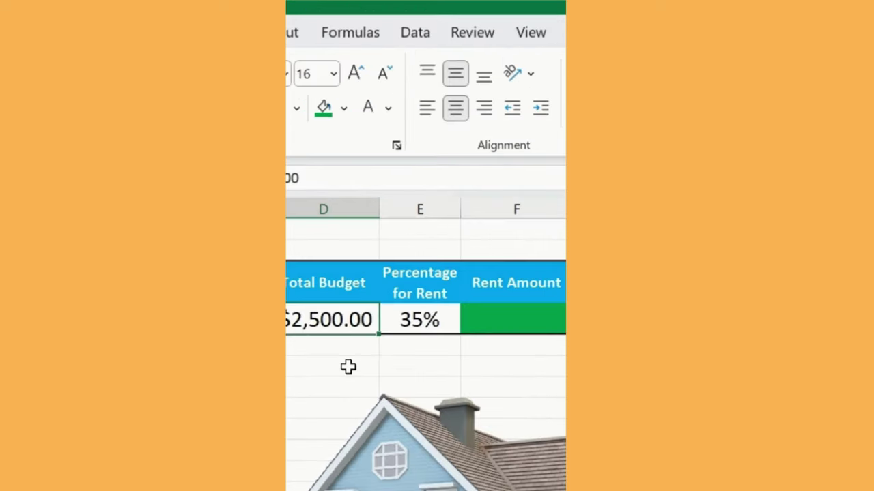
Enter =D4*E4 in F4 for an $875.00 rent amount, then rotate the 3D house.
{"action": "left_click", "coordinate": [511, 326]}
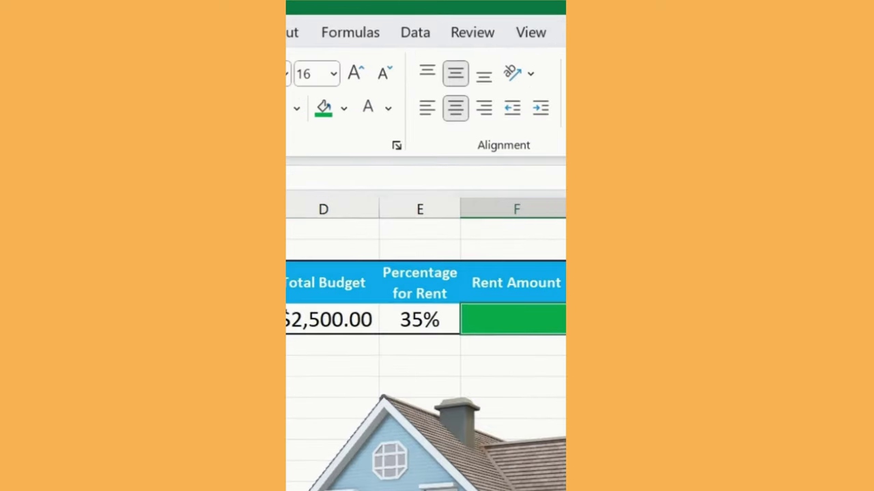
{"action": "type", "text": "="}
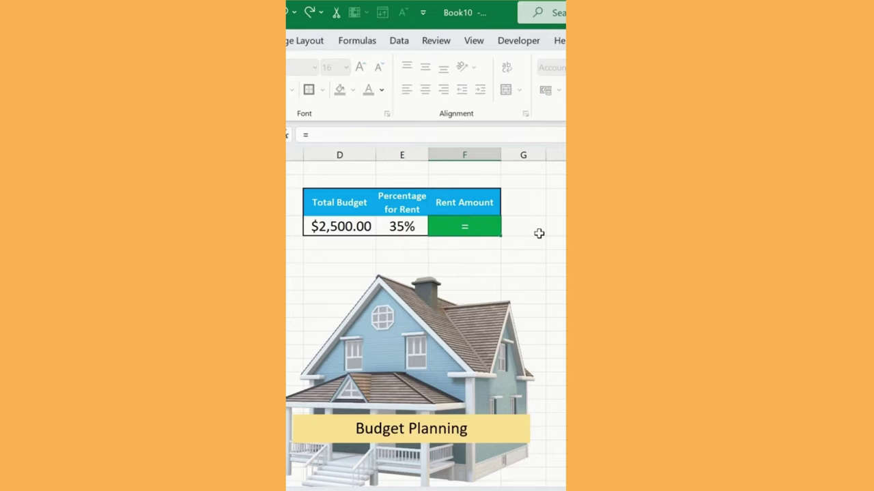
{"action": "key", "text": "Left"}
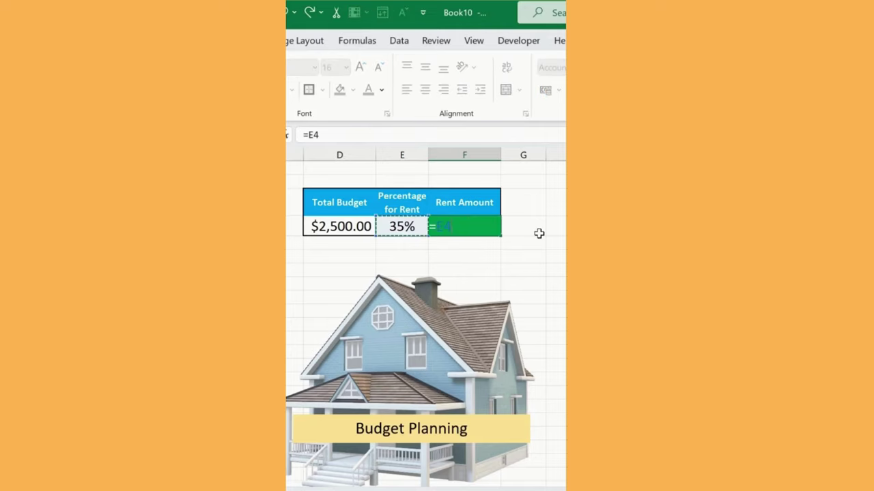
{"action": "key", "text": "Left"}
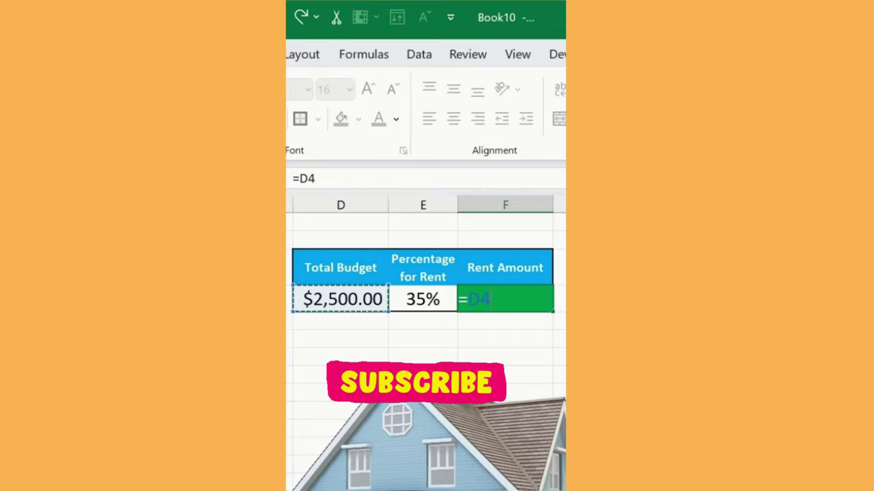
{"action": "type", "text": "*"}
{"action": "key", "text": "Left"}
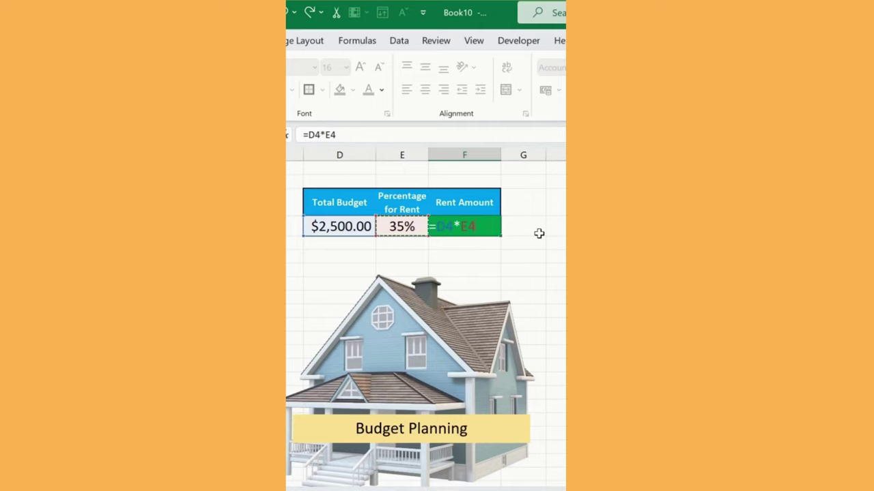
{"action": "key", "text": "Return"}
{"action": "key", "text": "Up"}
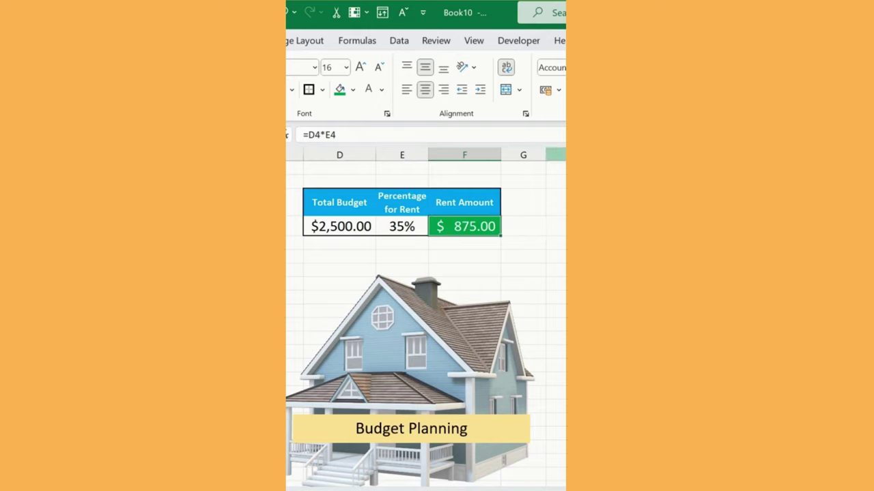
{"action": "left_click", "coordinate": [409, 372]}
{"action": "mouse_move", "coordinate": [413, 372]}
{"action": "left_mouse_down"}
{"action": "mouse_move", "coordinate": [429, 384]}
{"action": "mouse_move", "coordinate": [419, 389]}
{"action": "left_mouse_up"}
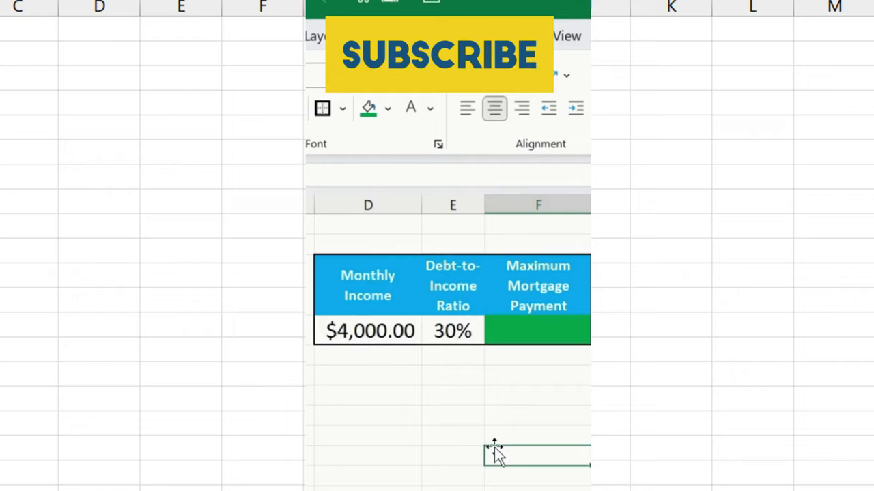
Enter =D4*E4 in F4 to get a $1,200.00 maximum mortgage payment.
{"action": "left_click", "coordinate": [537, 338]}
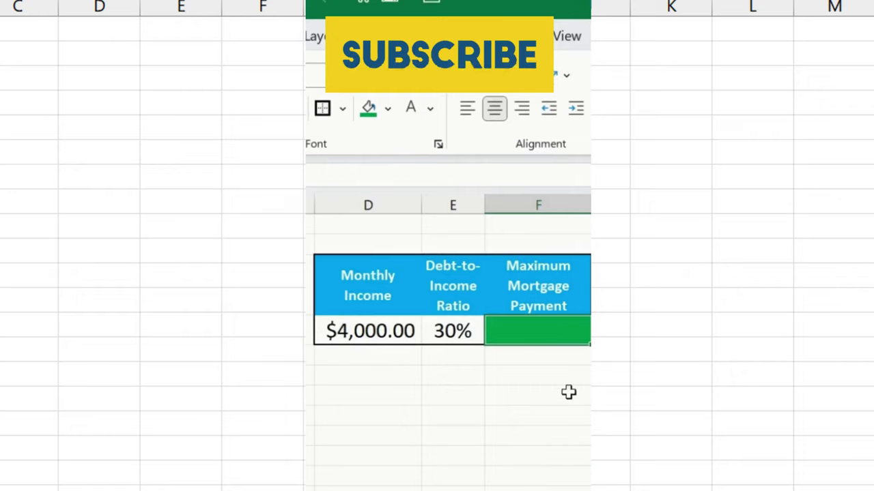
{"action": "type", "text": "="}
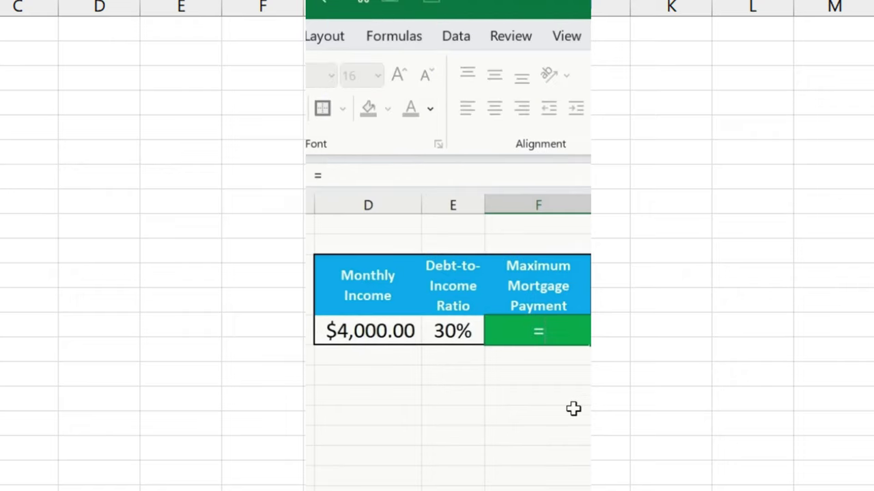
{"action": "key", "text": "Left"}
{"action": "key", "text": "Left"}
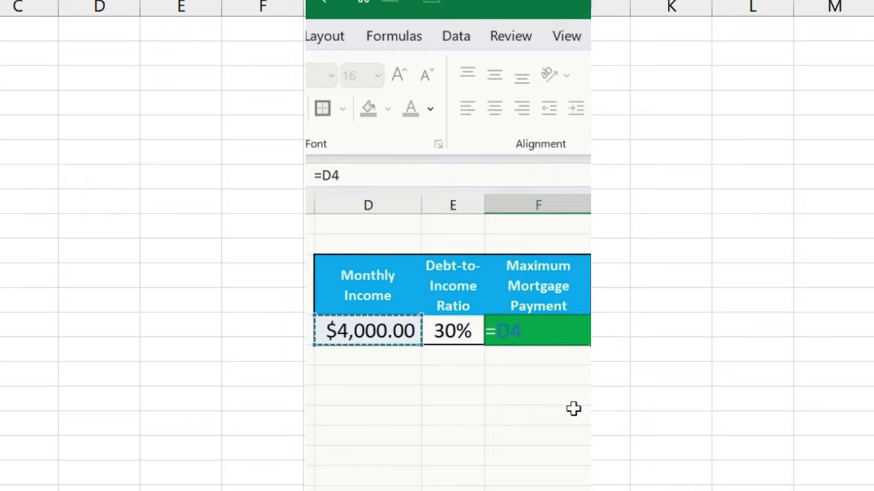
{"action": "type", "text": "*"}
{"action": "key", "text": "Left"}
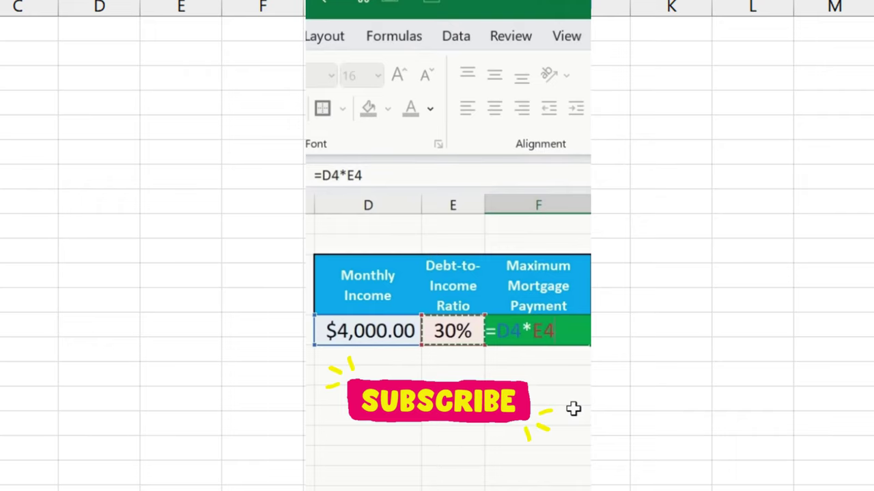
{"action": "key", "text": "Return"}
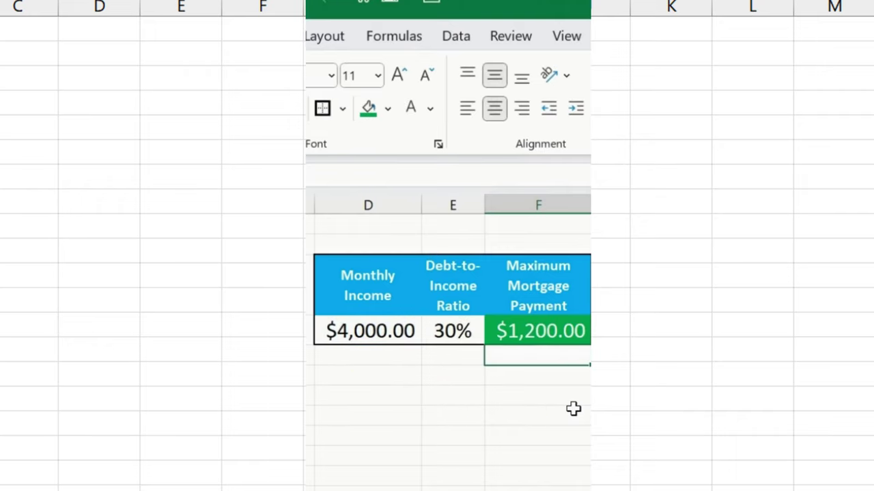
{"action": "left_click", "coordinate": [511, 327]}
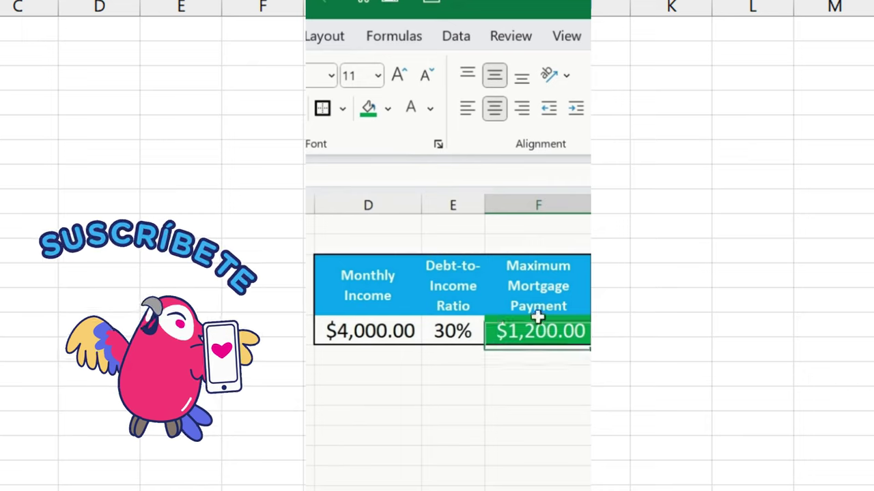